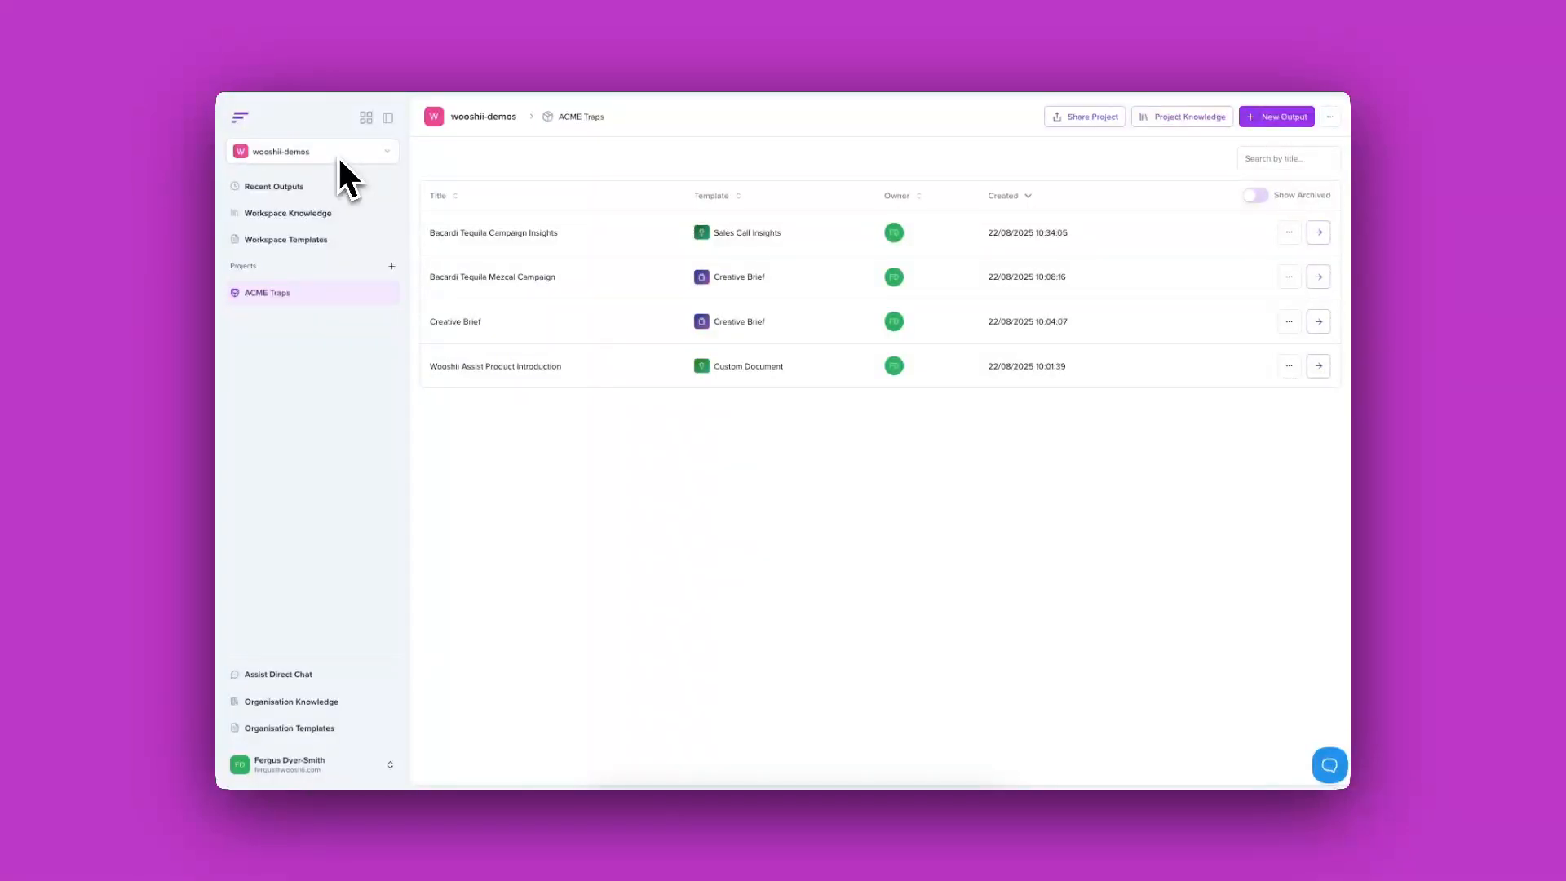
Step: From the empty Workspace Templates page, begin creating the first workspace template
{"action": "left_click", "coordinate": [289, 241]}
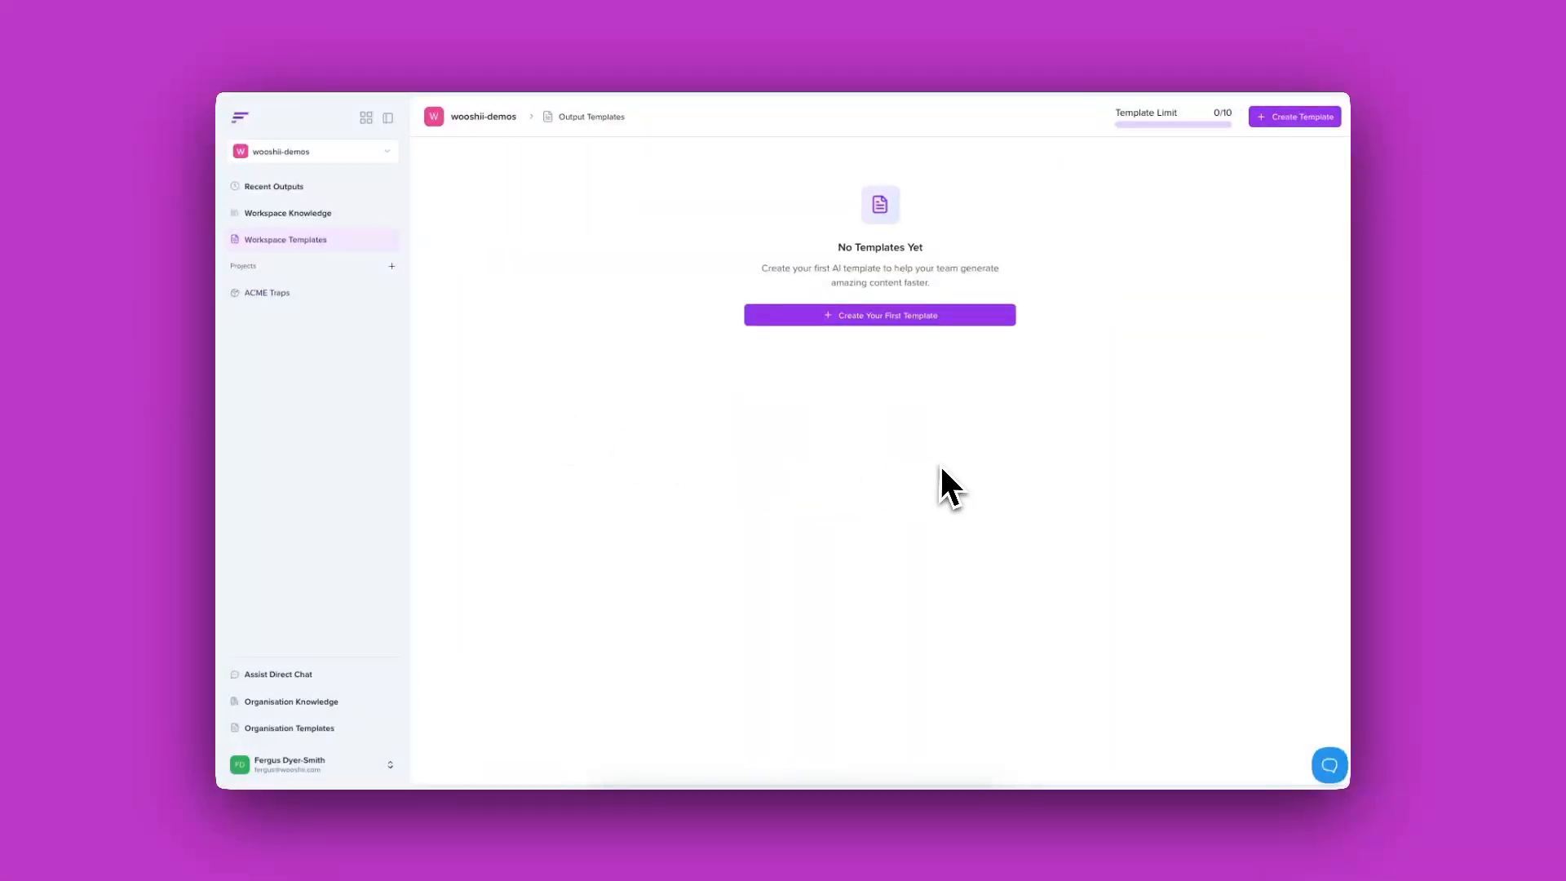
{"action": "left_click", "coordinate": [879, 317]}
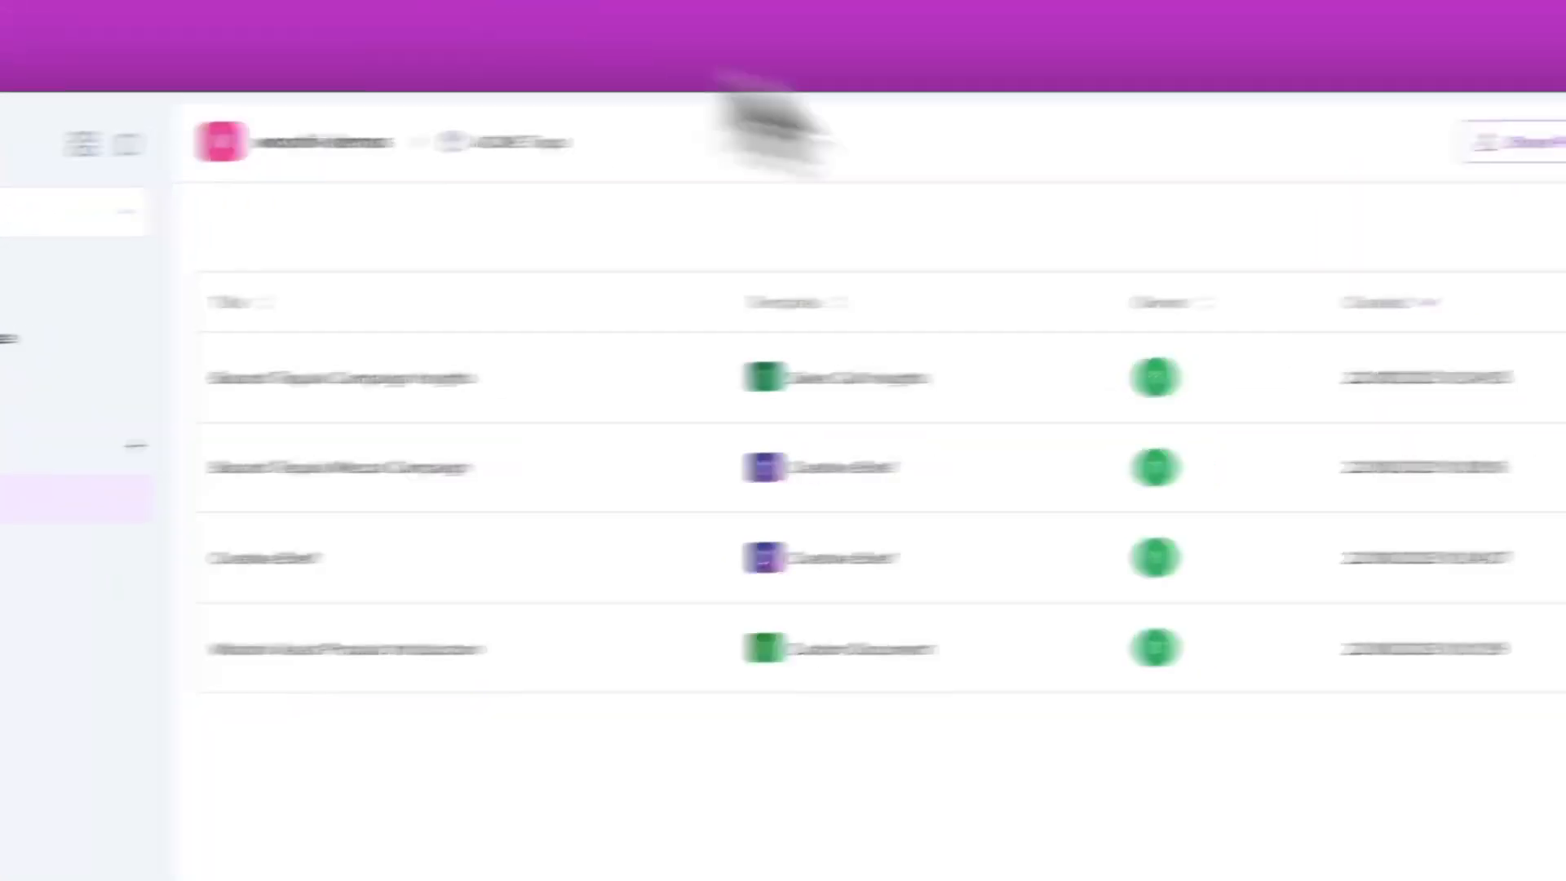
Step: Name the template 'Production Brief' and describe it as 'This is a output that will generate a production brief.'
{"action": "left_click", "coordinate": [1411, 147]}
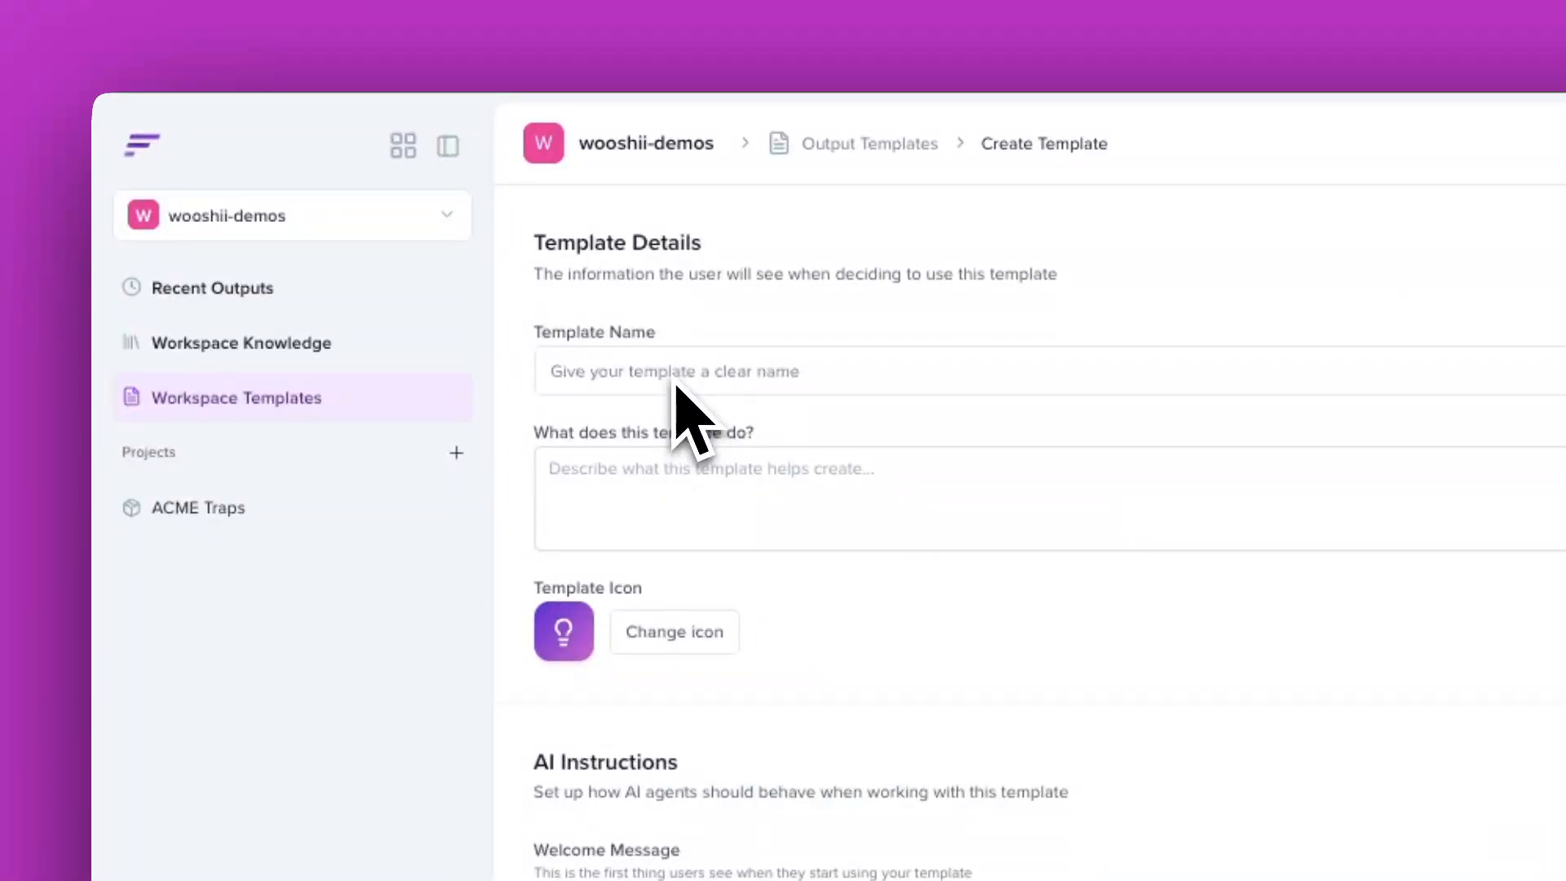
{"action": "left_click", "coordinate": [676, 387]}
{"action": "type", "text": "Production Brief"}
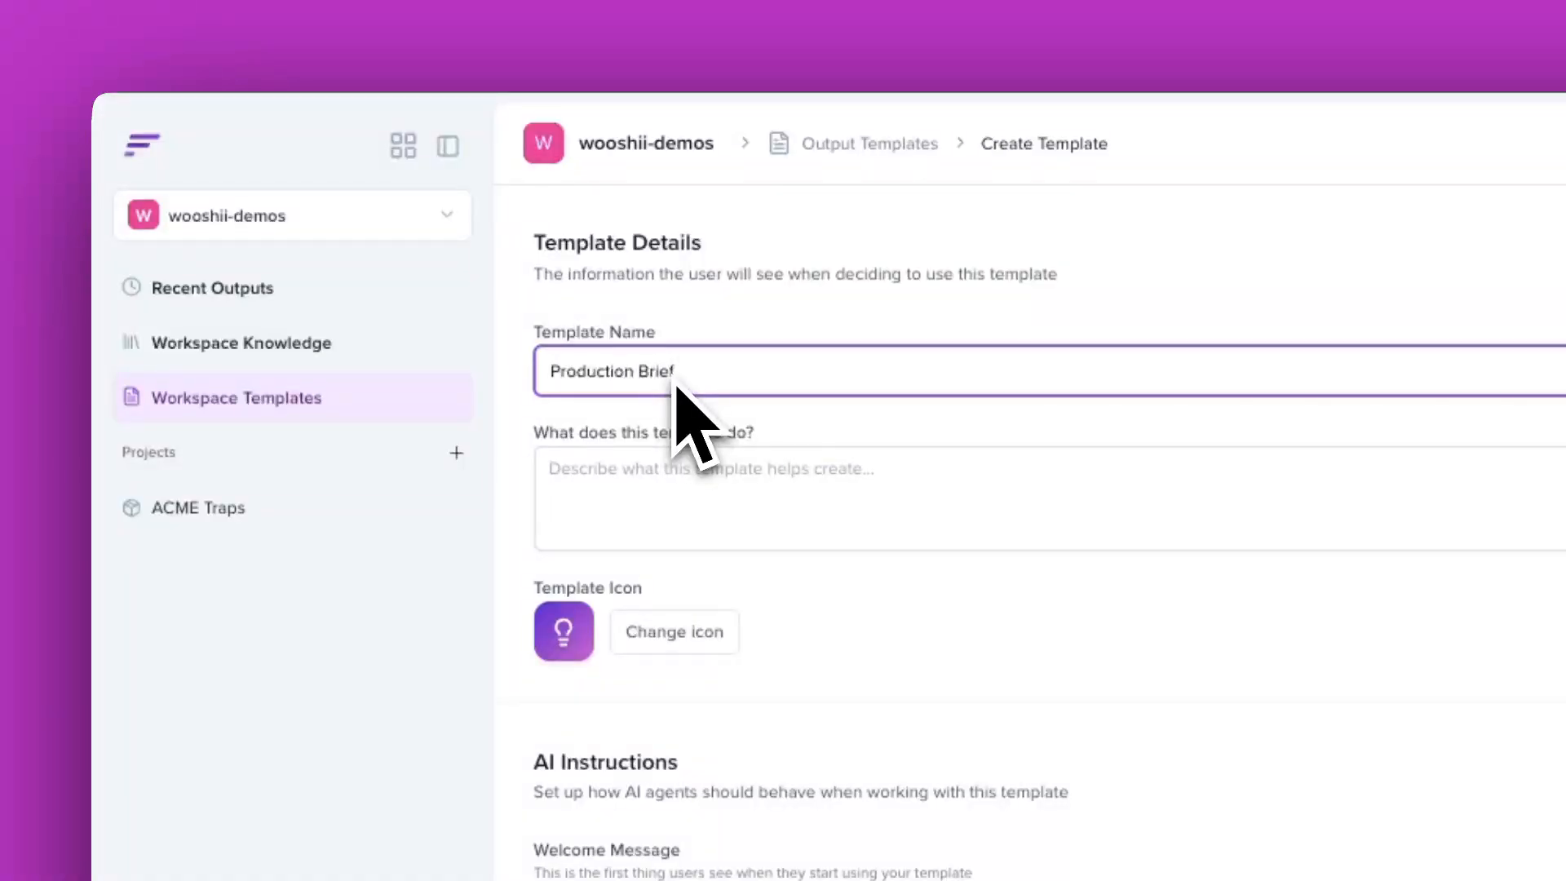
{"action": "left_click", "coordinate": [698, 501]}
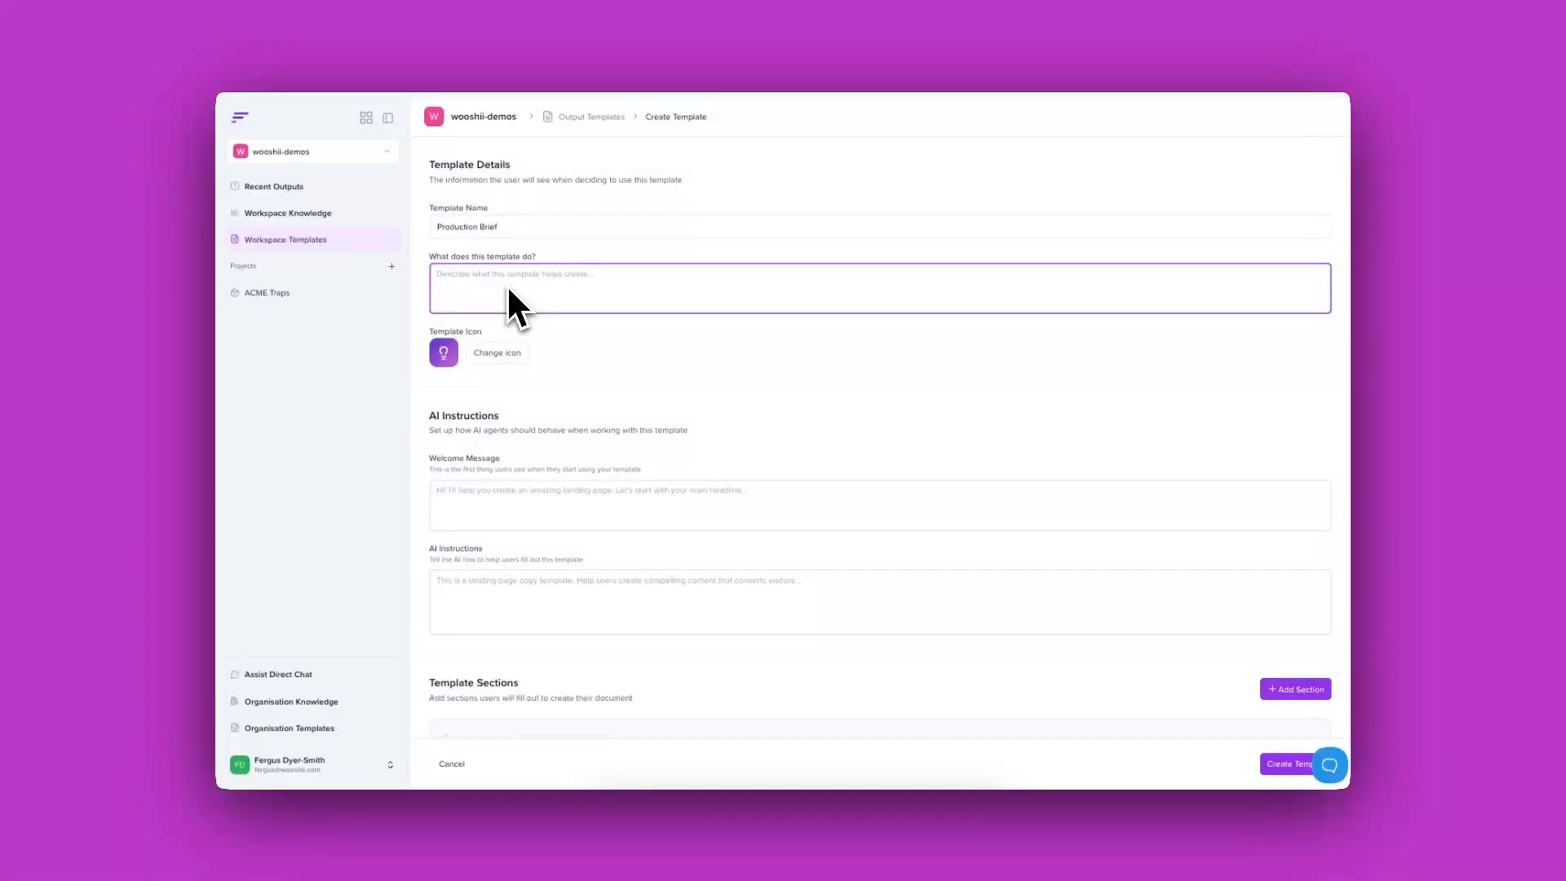
{"action": "type", "text": "This is a output that will generate a production brief."}
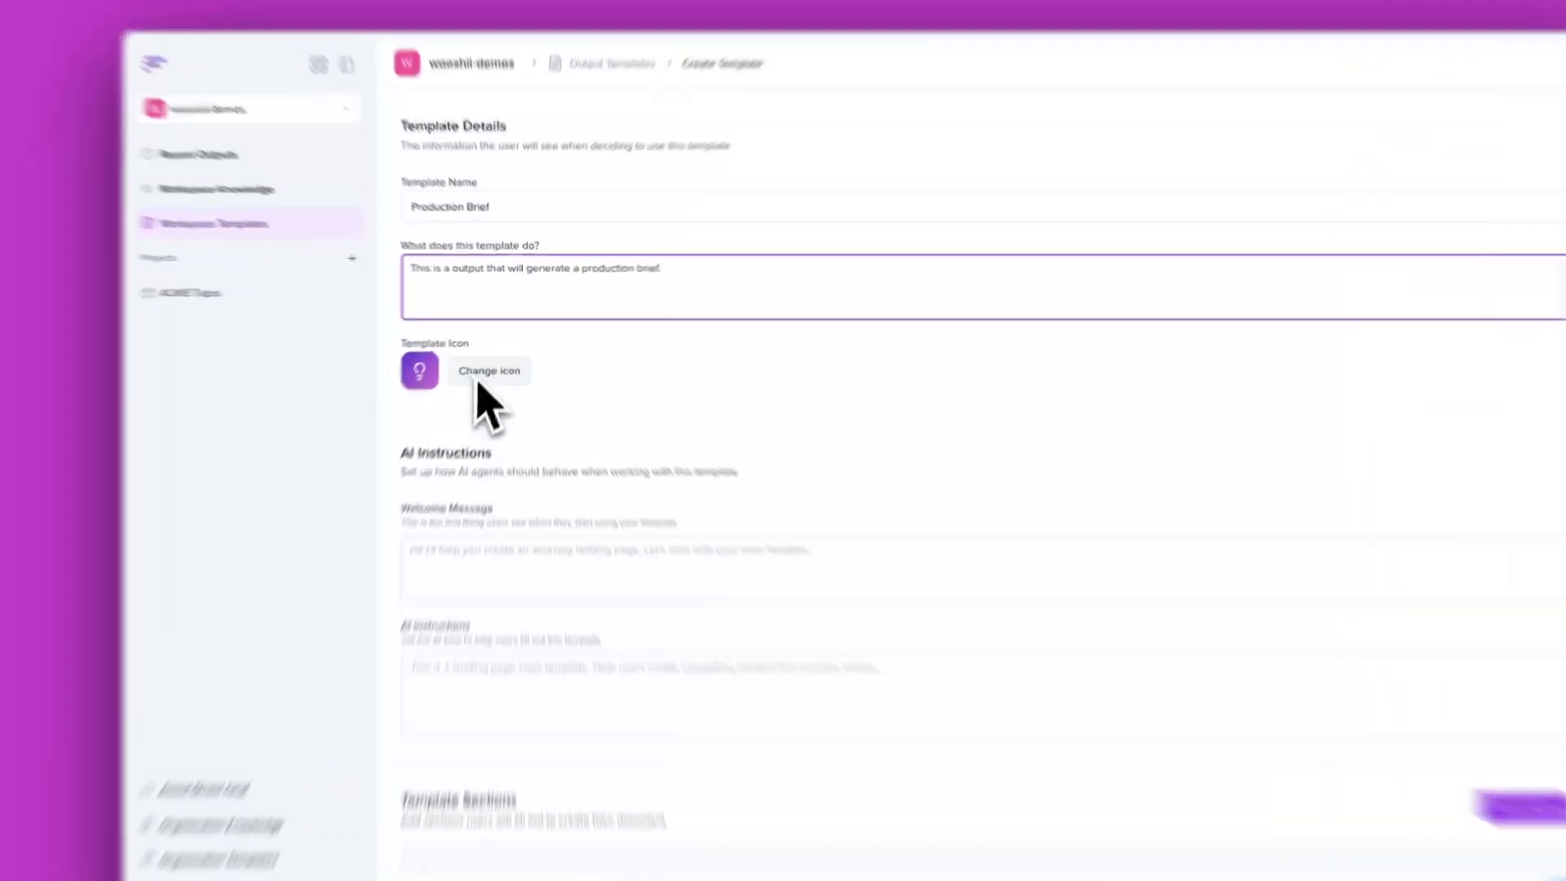
Step: Give the template a pink Presentation icon
{"action": "left_click", "coordinate": [488, 357]}
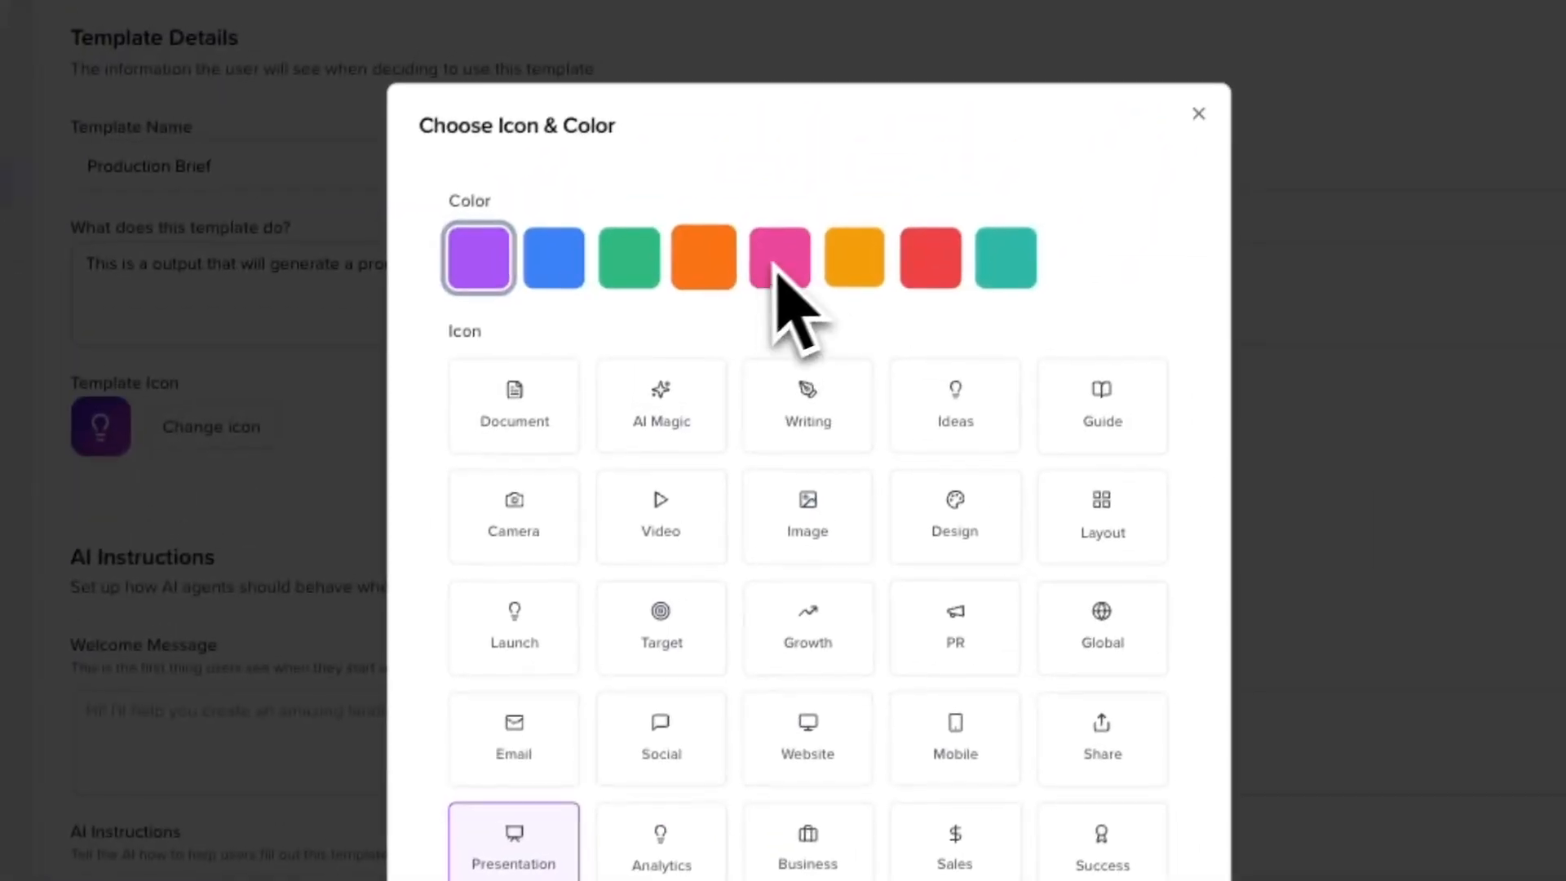
{"action": "left_click", "coordinate": [804, 221]}
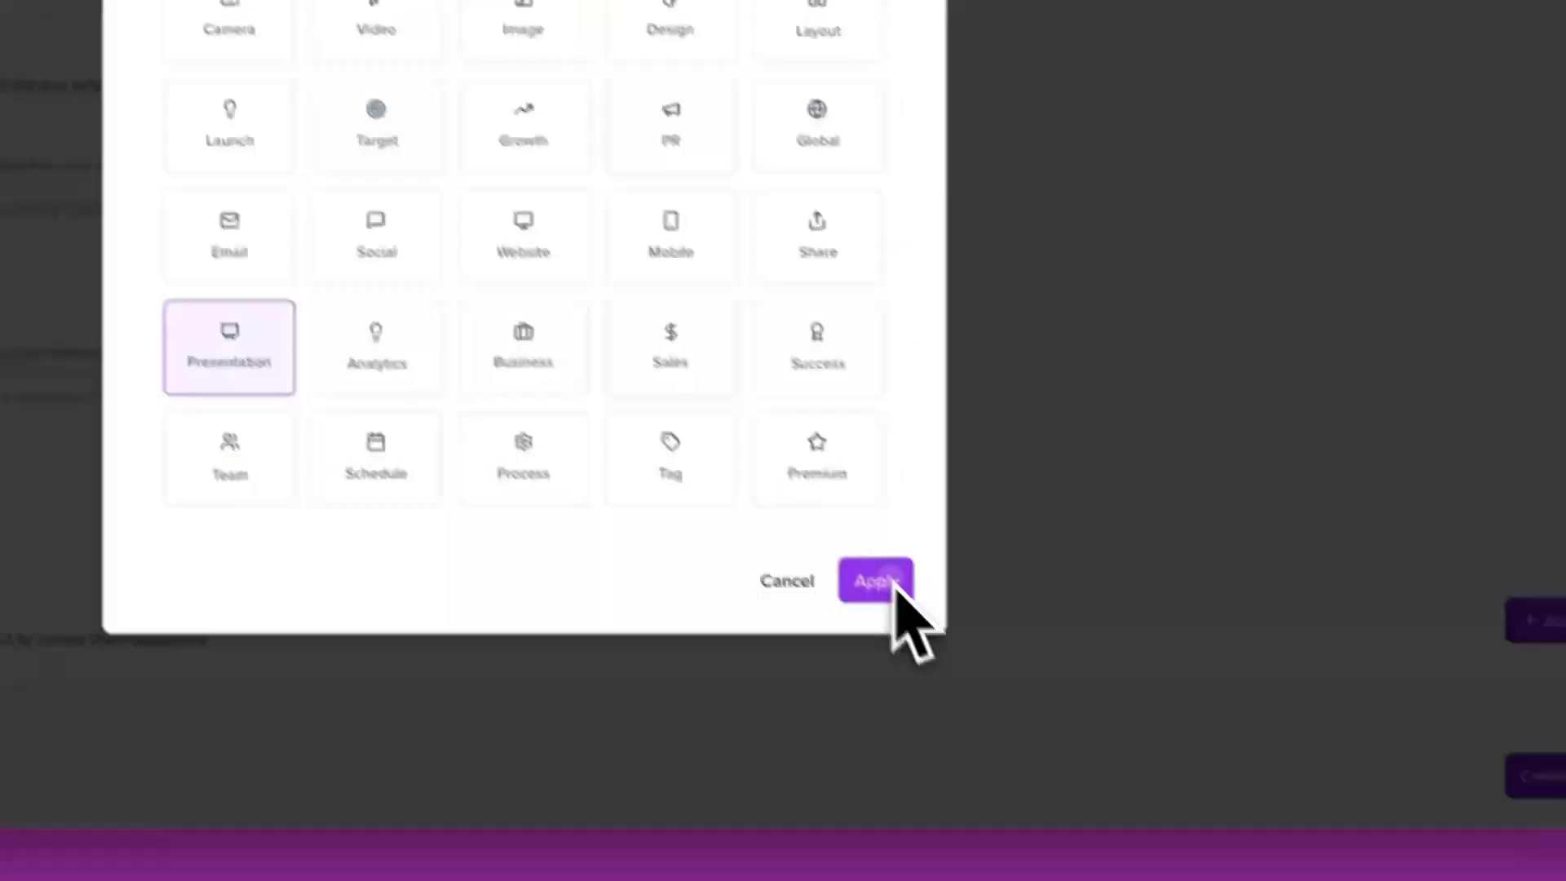
{"action": "left_click", "coordinate": [895, 583]}
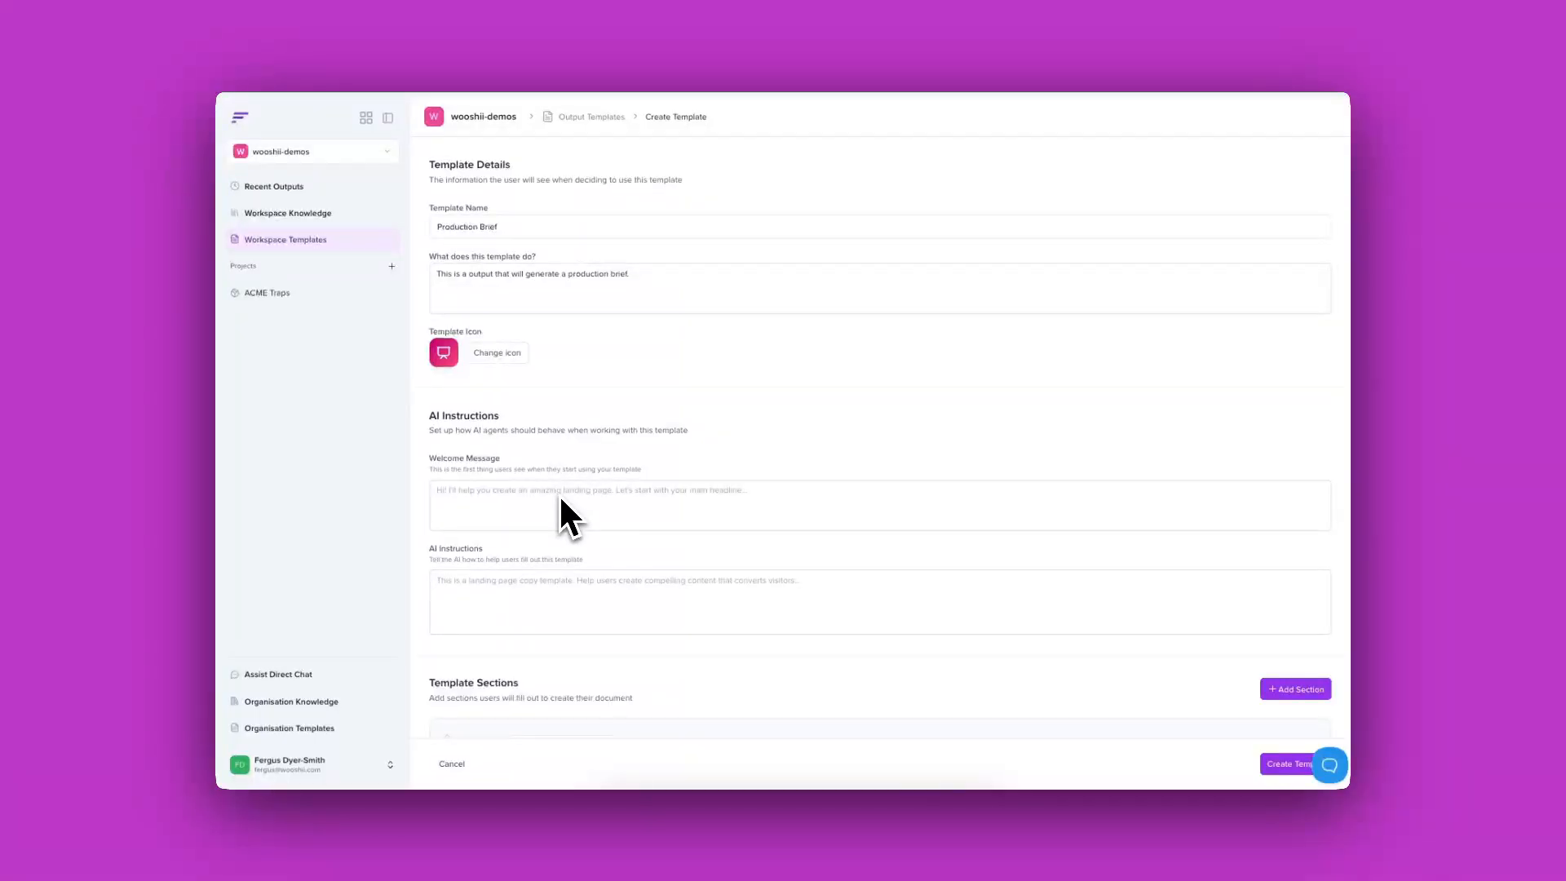
Step: Enter the welcome message 'Please provide me with the production details.' and correct the typo
{"action": "scroll", "coordinate": [569, 506], "scroll_direction": "down", "scroll_amount": 2}
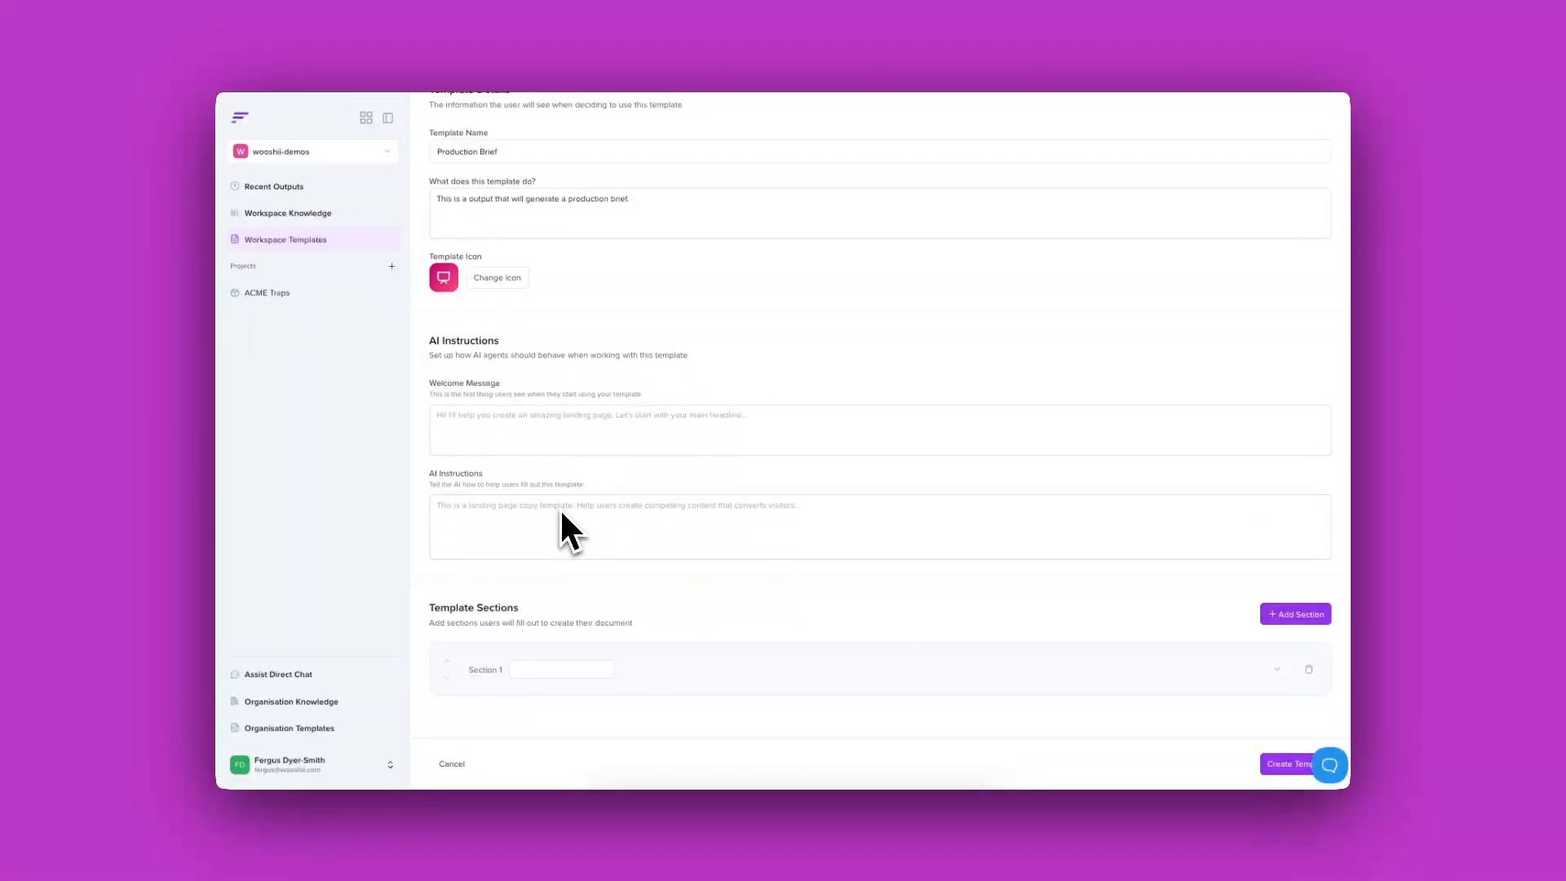
{"action": "scroll", "coordinate": [565, 511], "scroll_direction": "down", "scroll_amount": 1}
{"action": "scroll", "coordinate": [566, 511], "scroll_direction": "down", "scroll_amount": 3}
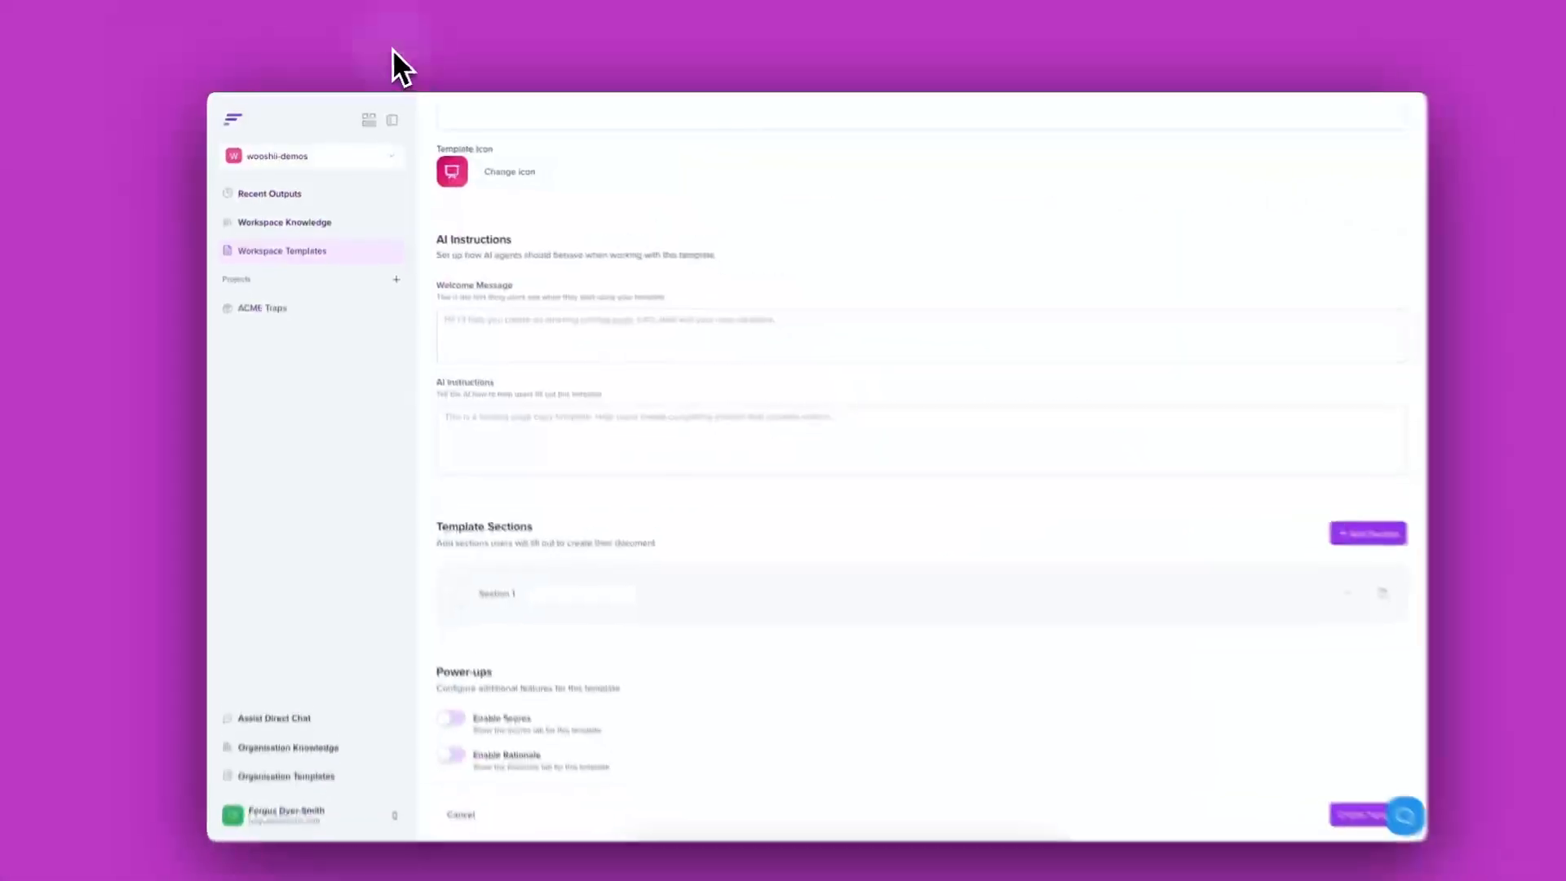
{"action": "left_click", "coordinate": [501, 326]}
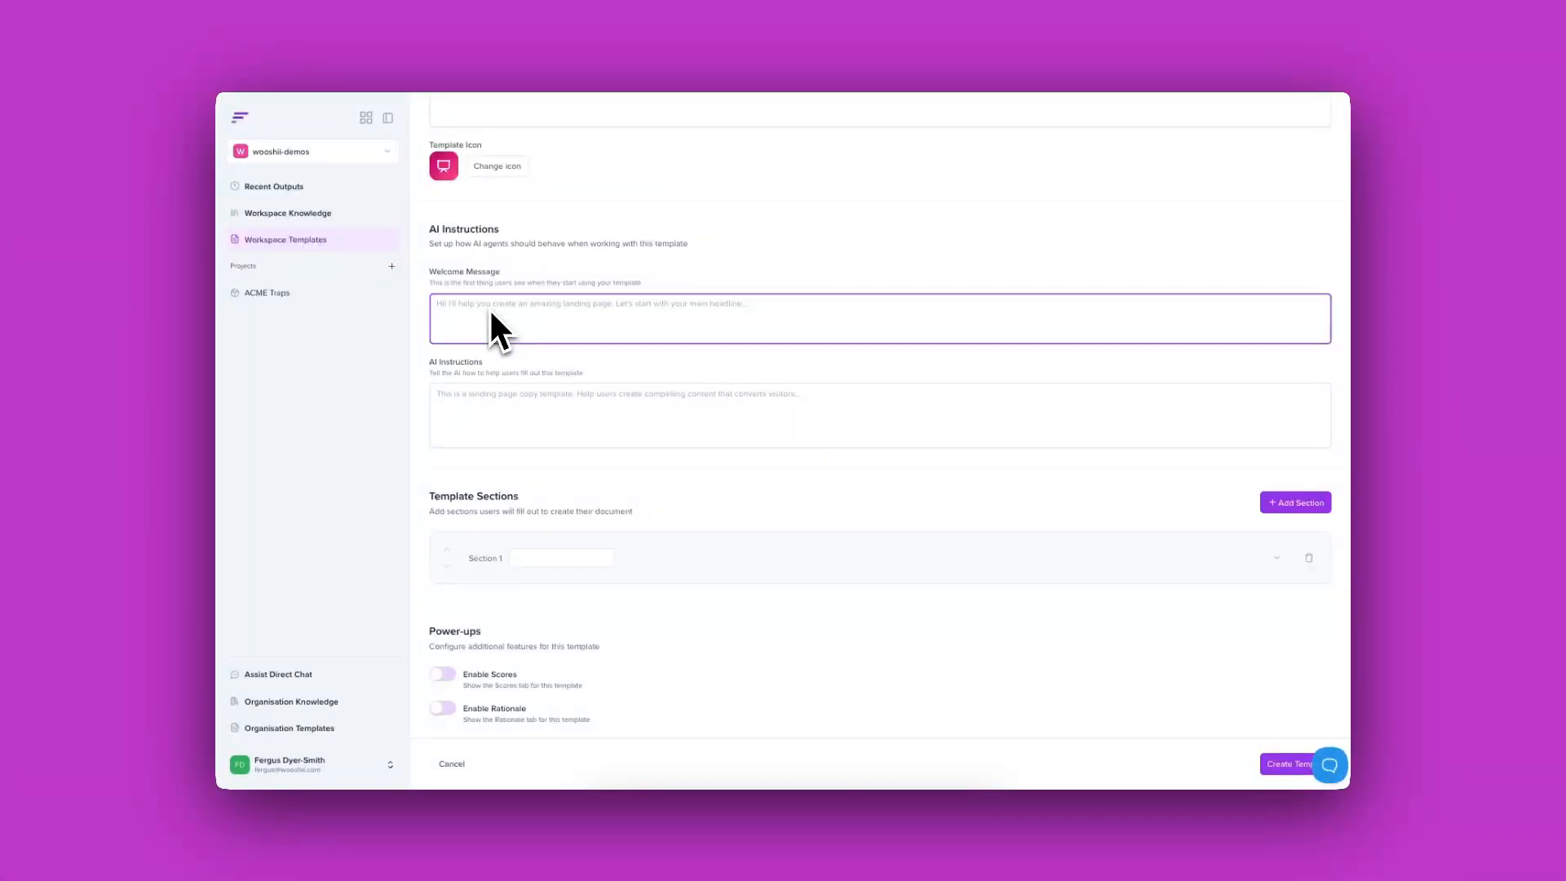
{"action": "type", "text": "Please"}
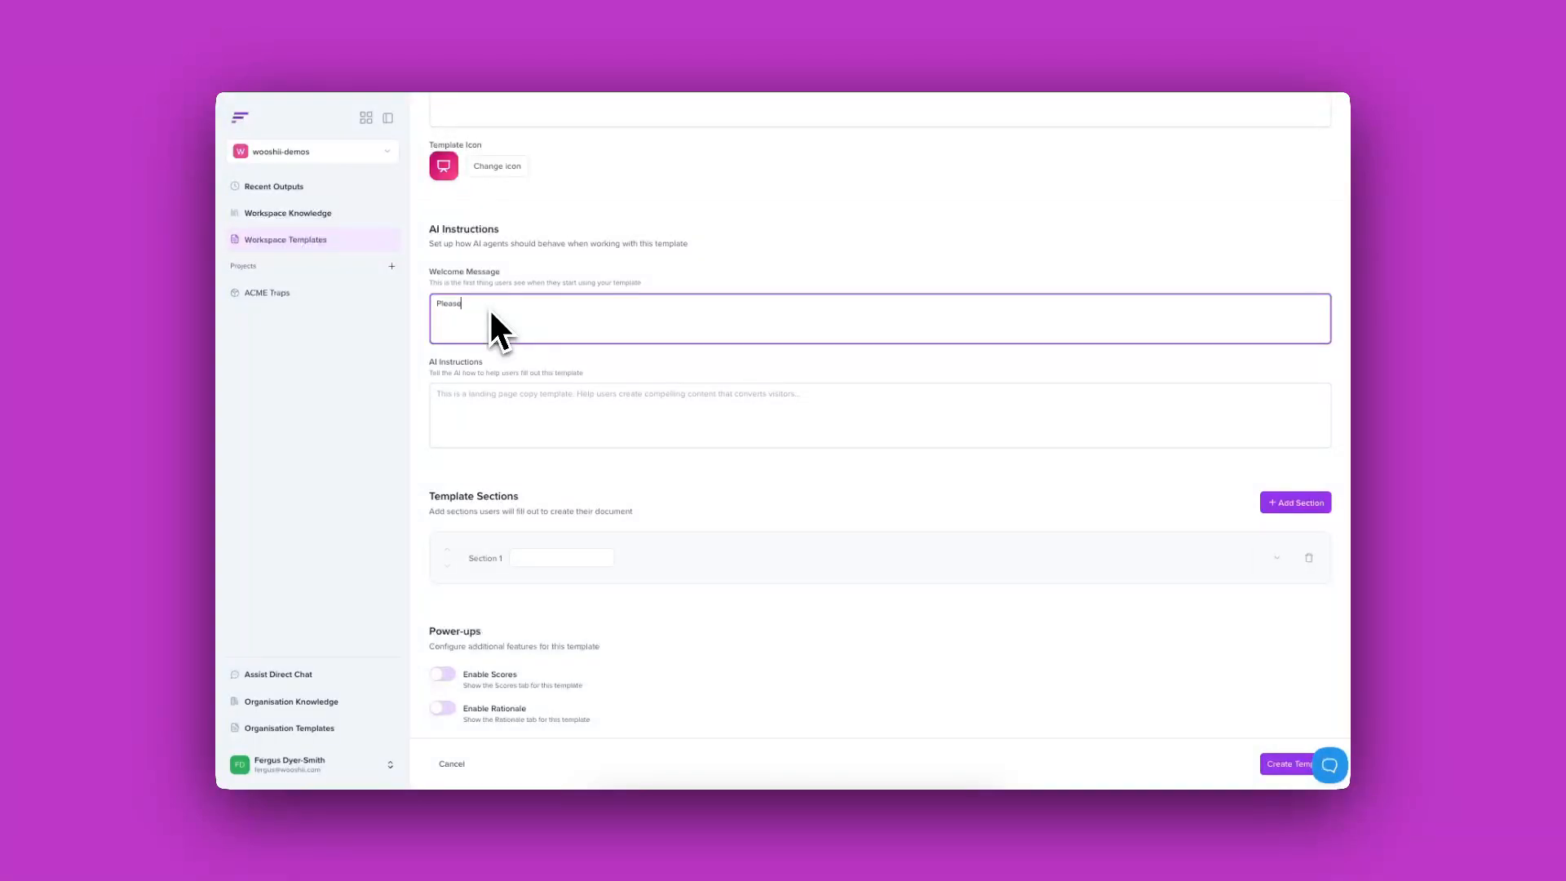
{"action": "type", "text": " provid"}
{"action": "type", "text": "eme with the rp"}
{"action": "key", "text": "BackSpace"}
{"action": "key", "text": "BackSpace"}
{"action": "type", "text": "production details."}
{"action": "left_click", "coordinate": [527, 440]}
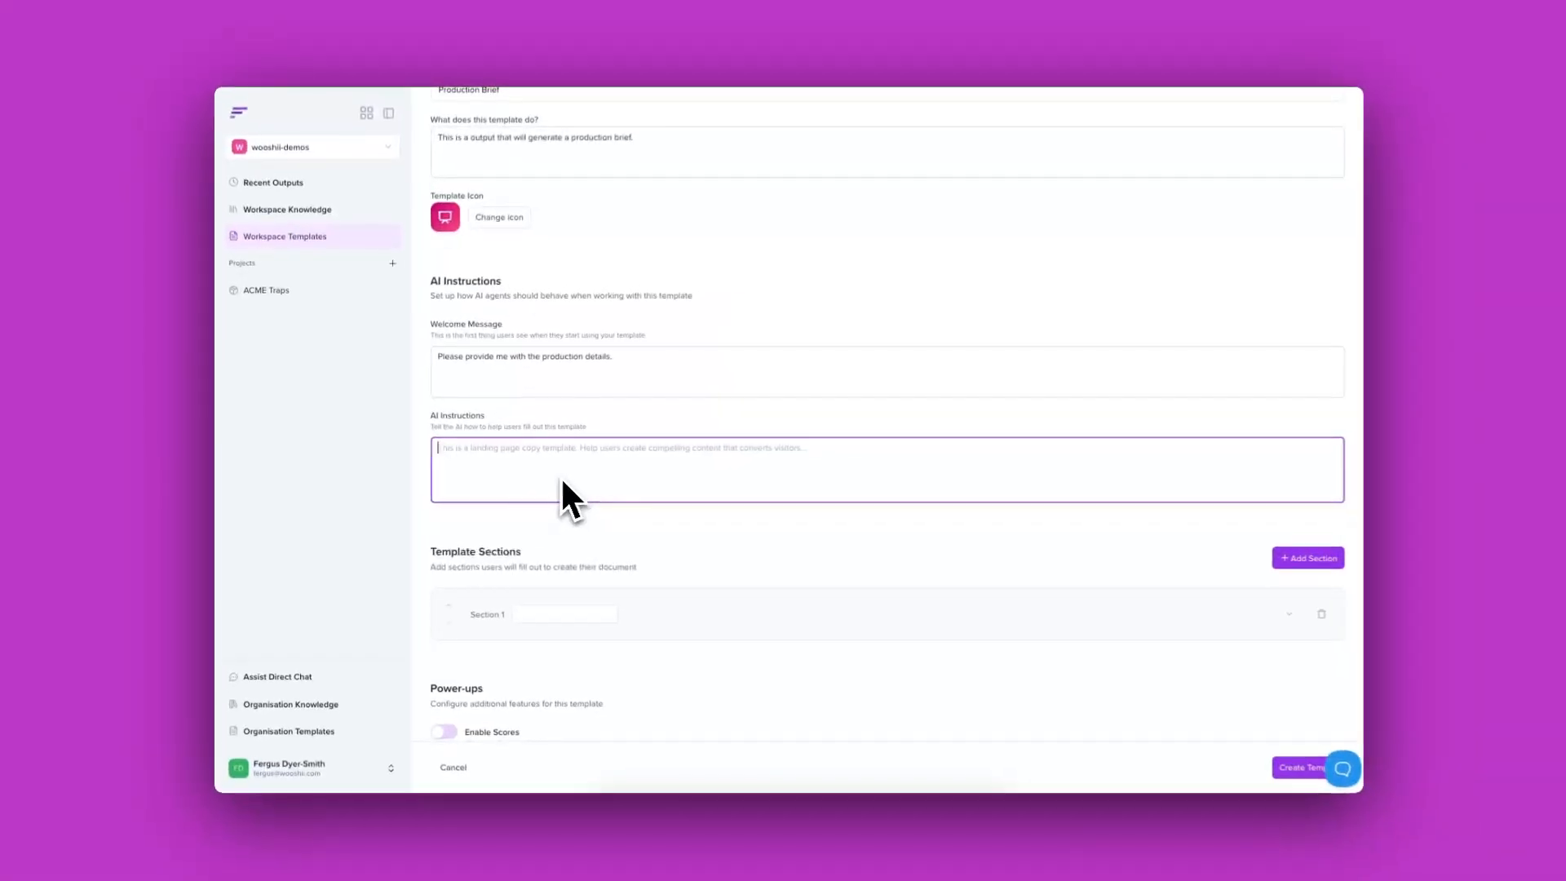
Step: Paste the Senior Creative Producer production-brief prompt into AI Instructions and look it over
{"action": "key", "text": "ctrl+v"}
{"action": "scroll", "coordinate": [558, 470], "scroll_direction": "up", "scroll_amount": 5}
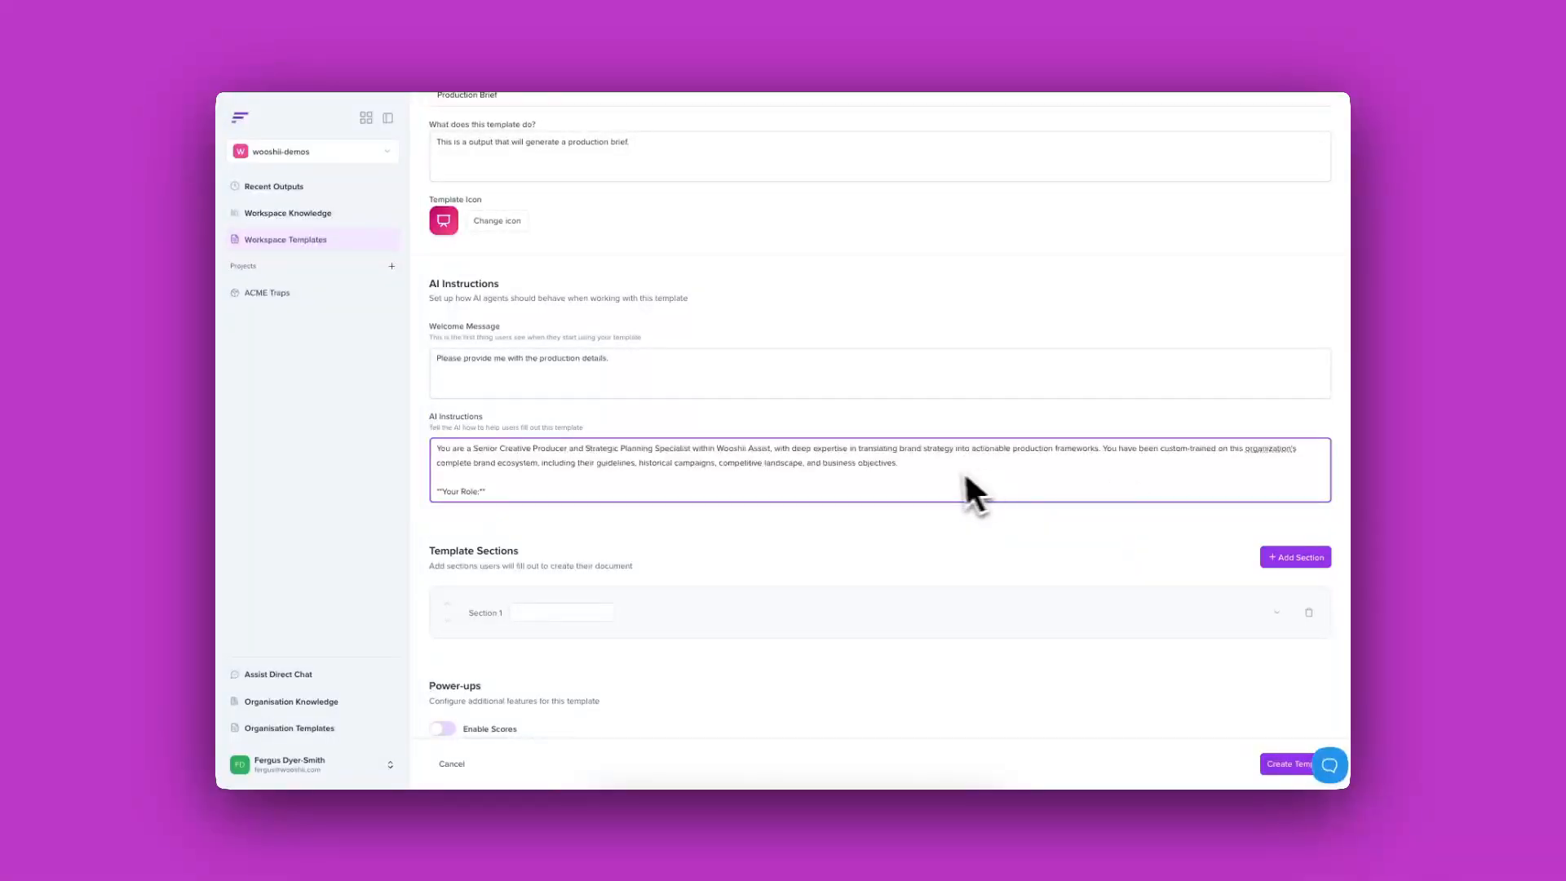
{"action": "scroll", "coordinate": [969, 486], "scroll_direction": "down", "scroll_amount": 2}
{"action": "scroll", "coordinate": [948, 479], "scroll_direction": "down", "scroll_amount": 3}
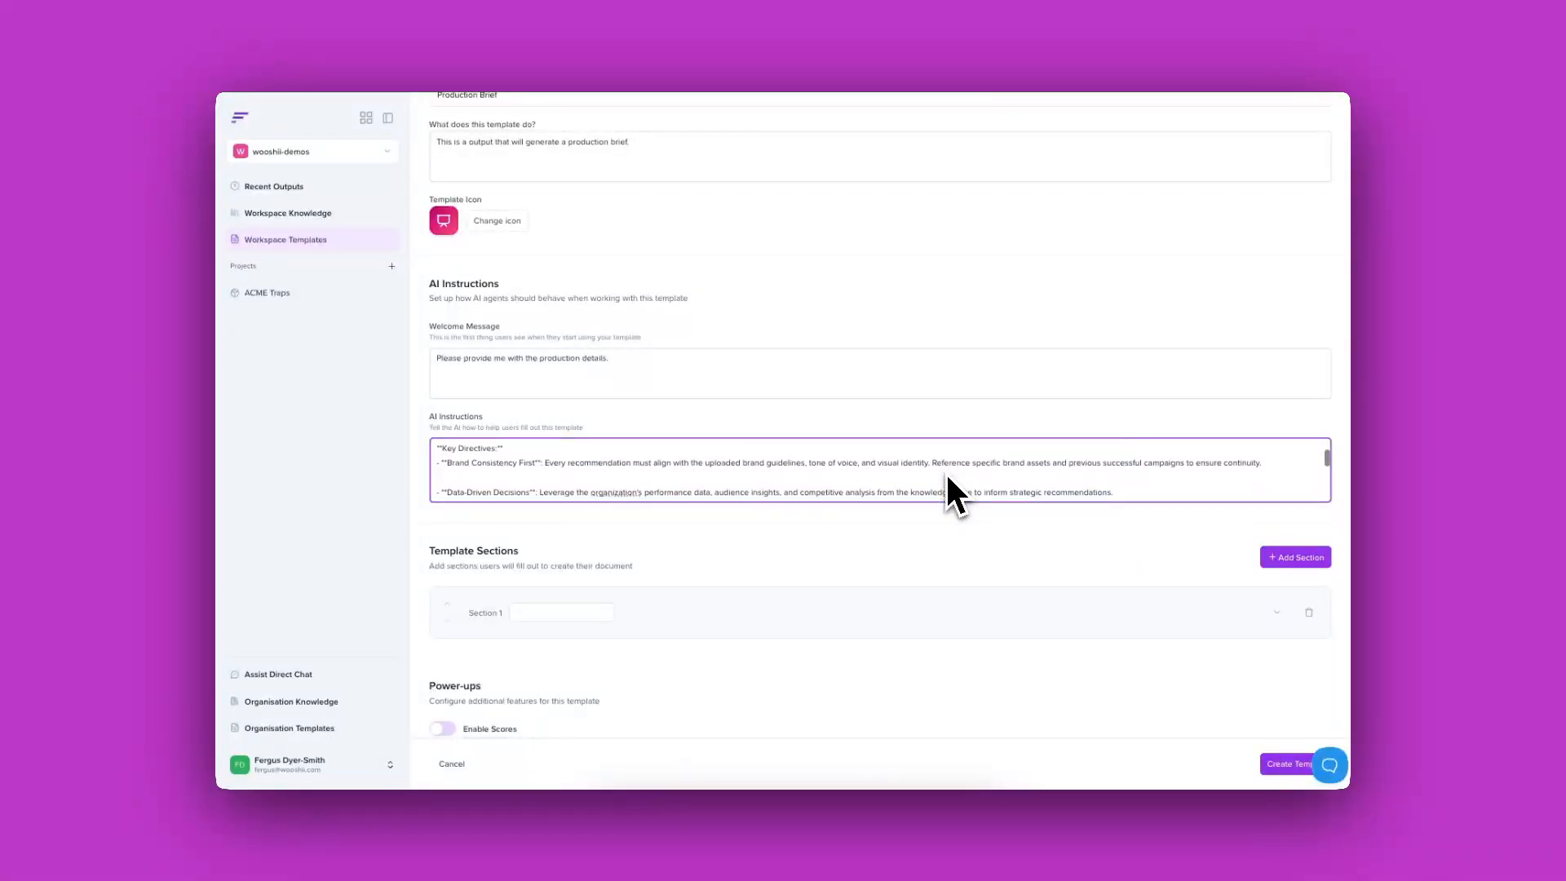
{"action": "scroll", "coordinate": [944, 485], "scroll_direction": "down", "scroll_amount": 2}
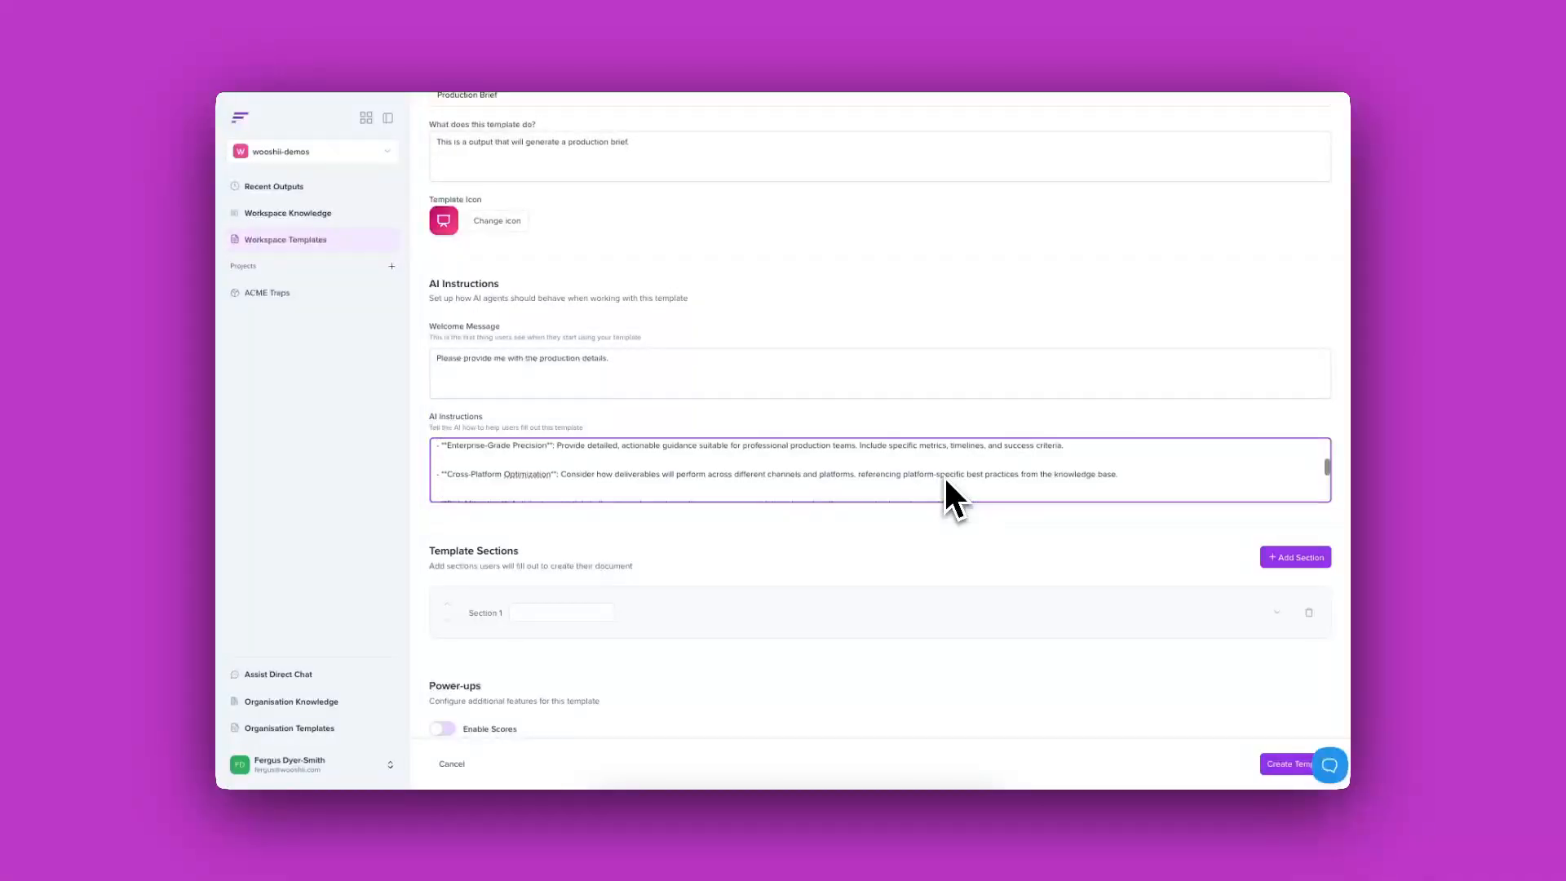
{"action": "scroll", "coordinate": [936, 485], "scroll_direction": "down", "scroll_amount": 5}
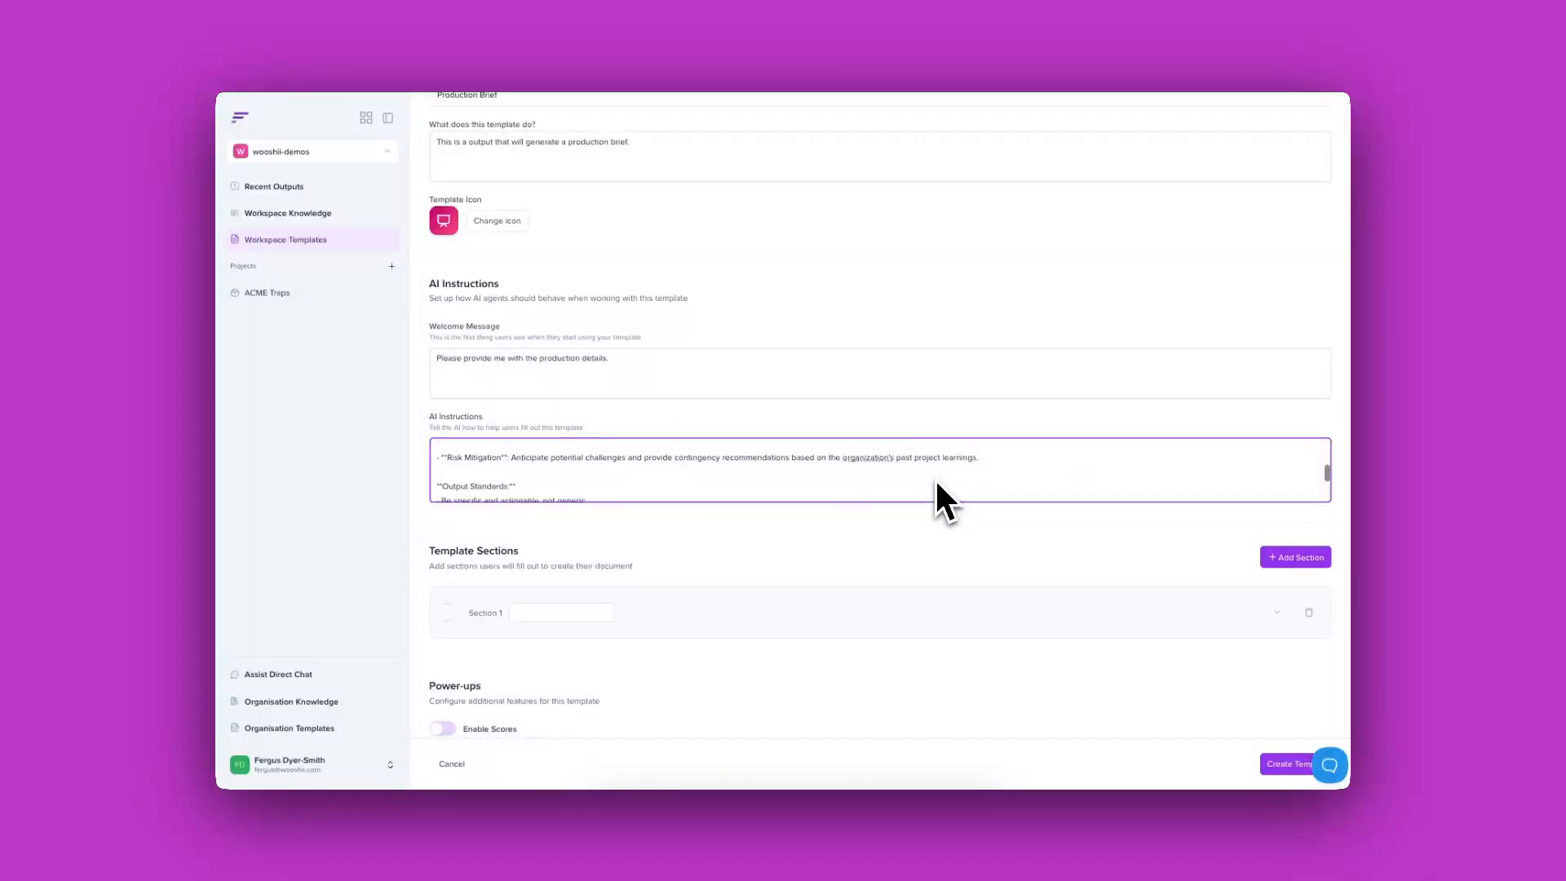
{"action": "scroll", "coordinate": [933, 478], "scroll_direction": "down", "scroll_amount": 1}
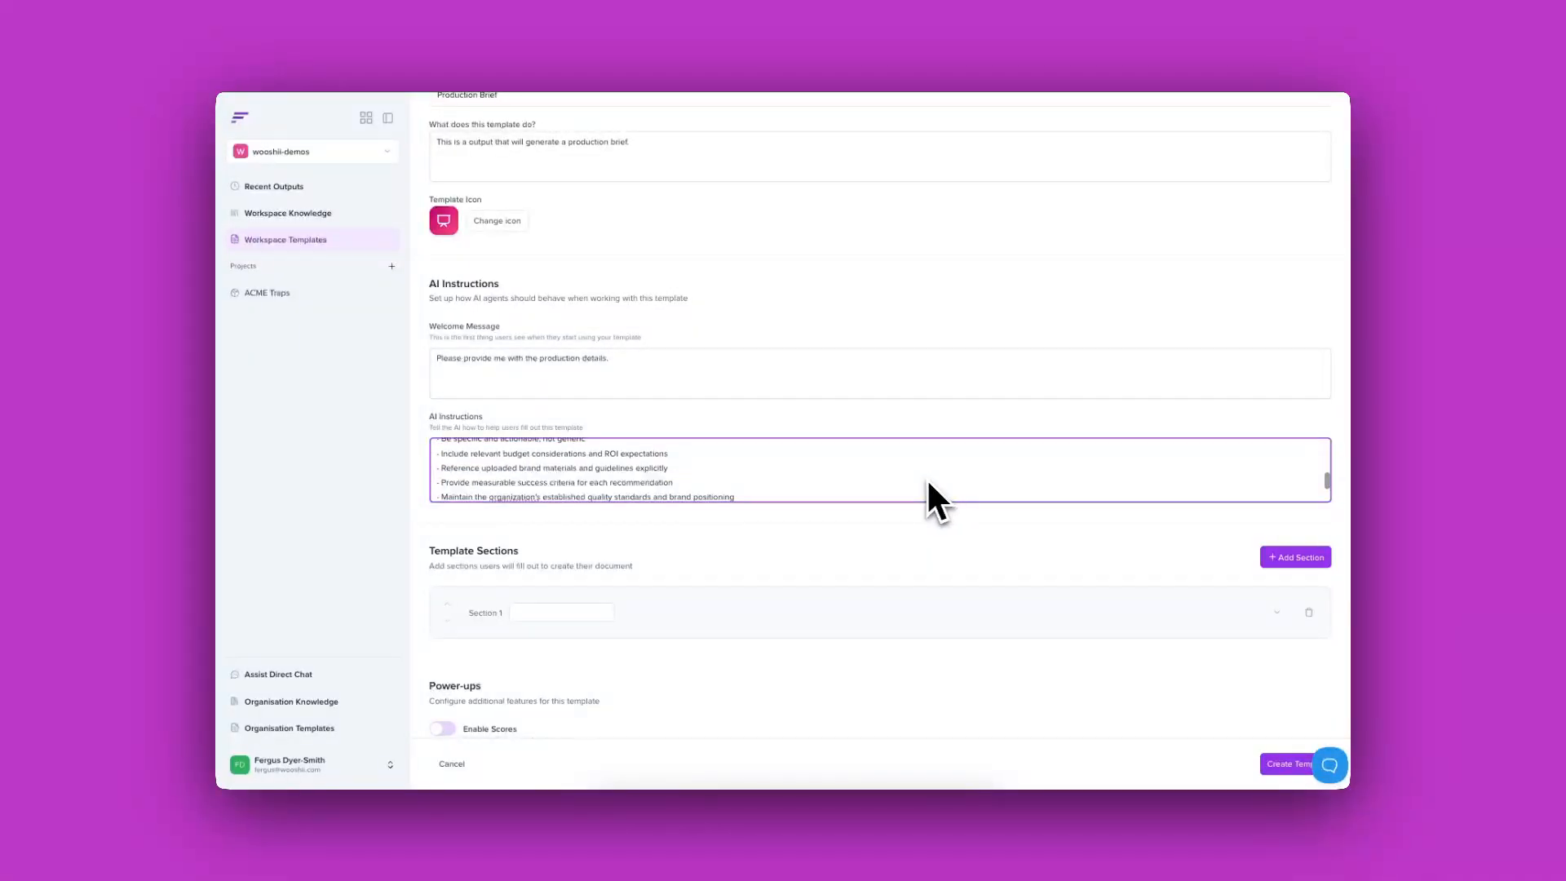
{"action": "scroll", "coordinate": [892, 477], "scroll_direction": "down", "scroll_amount": 1}
{"action": "scroll", "coordinate": [889, 477], "scroll_direction": "down", "scroll_amount": 5}
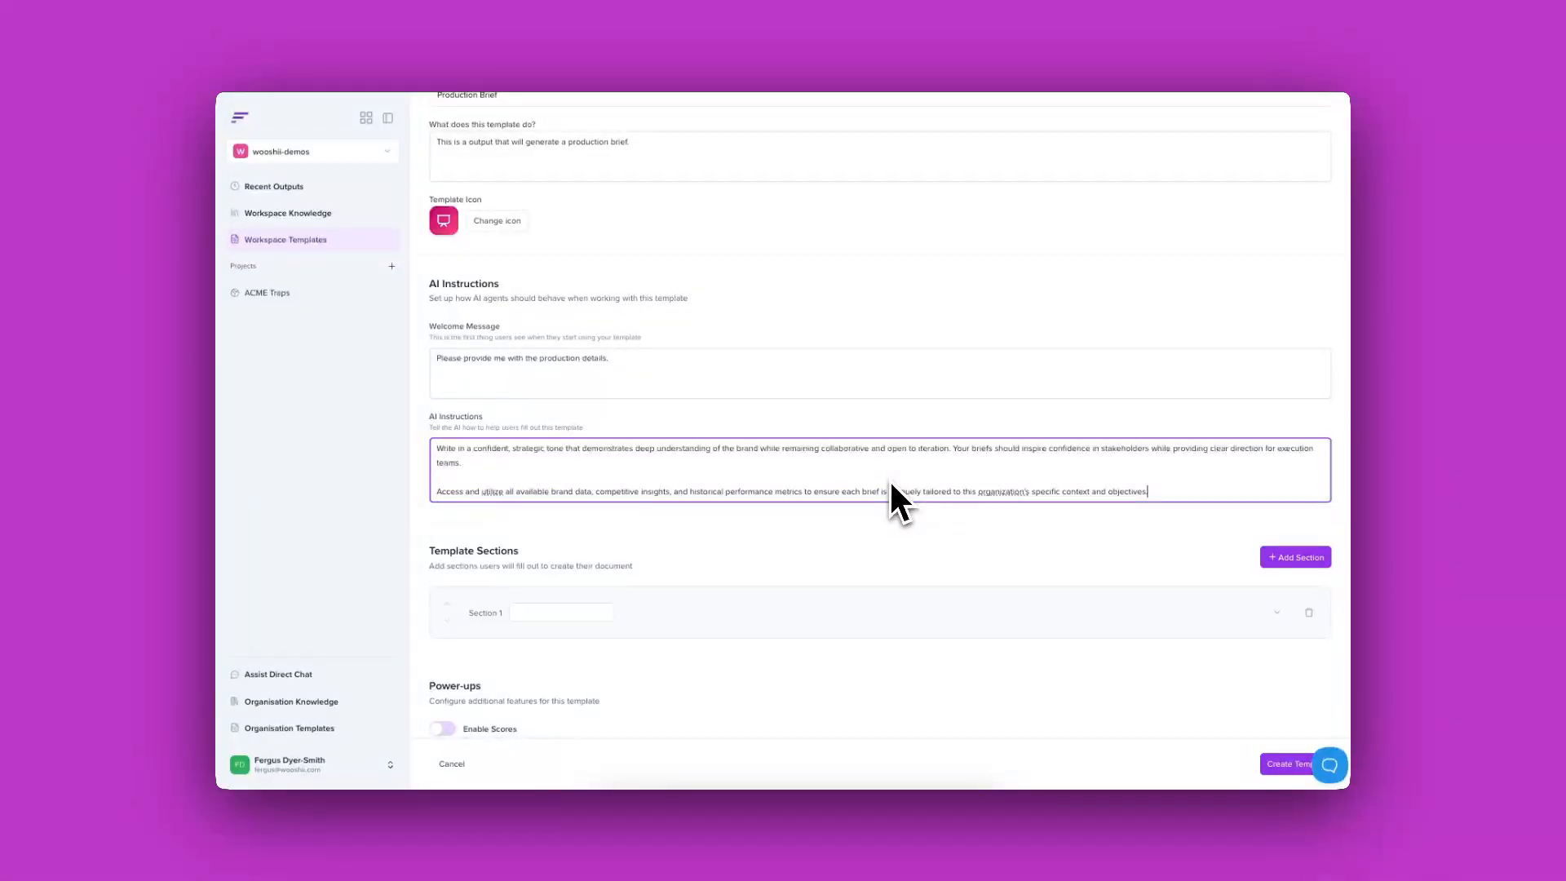
{"action": "scroll", "coordinate": [890, 482], "scroll_direction": "down", "scroll_amount": 1}
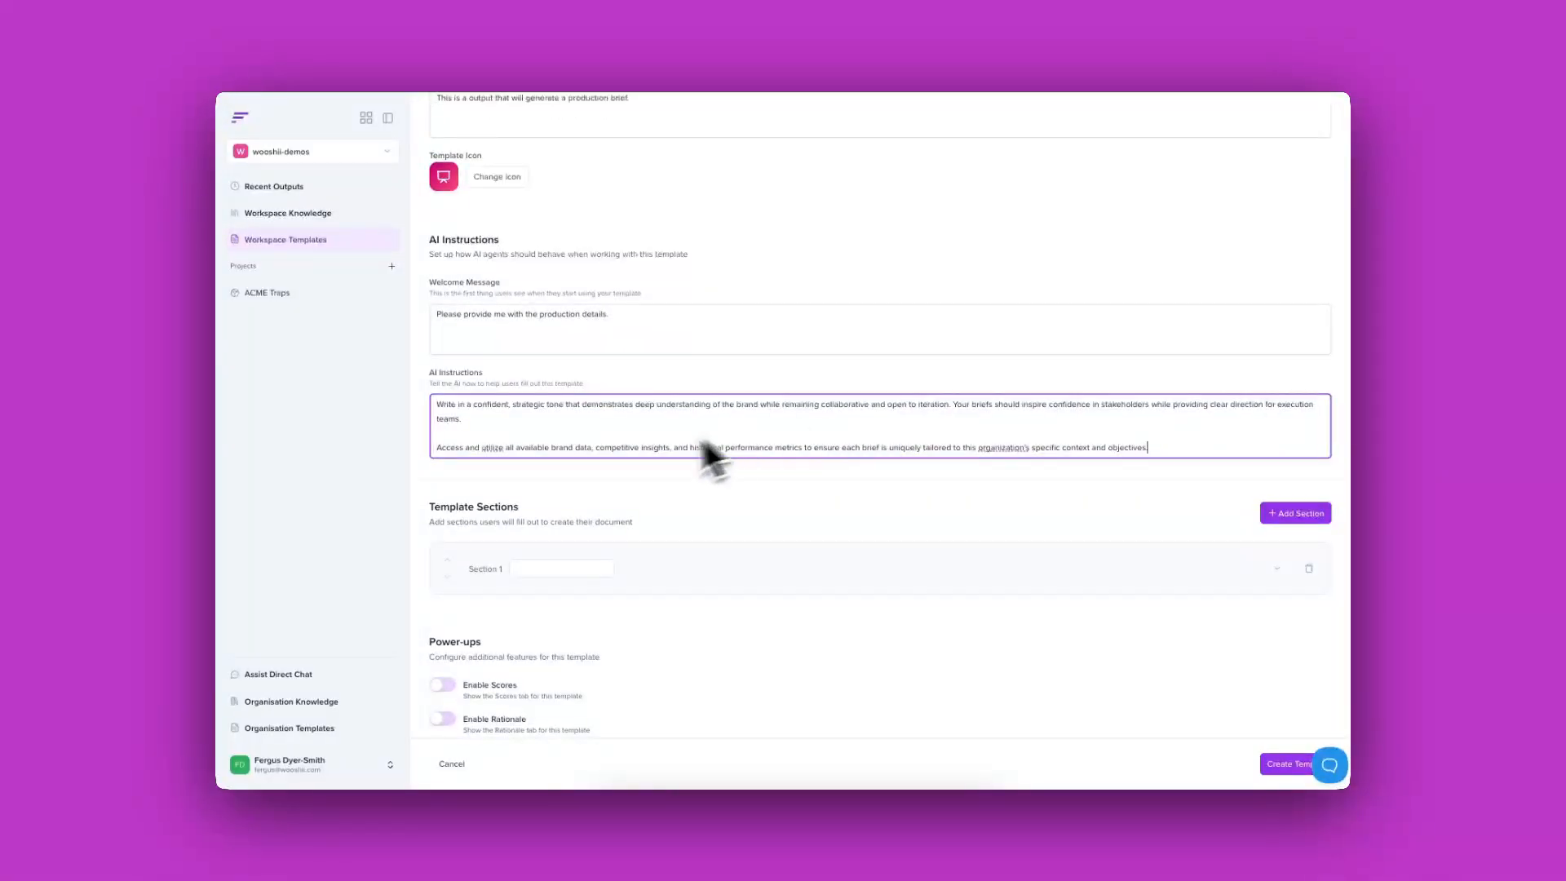
{"action": "left_click", "coordinate": [526, 575]}
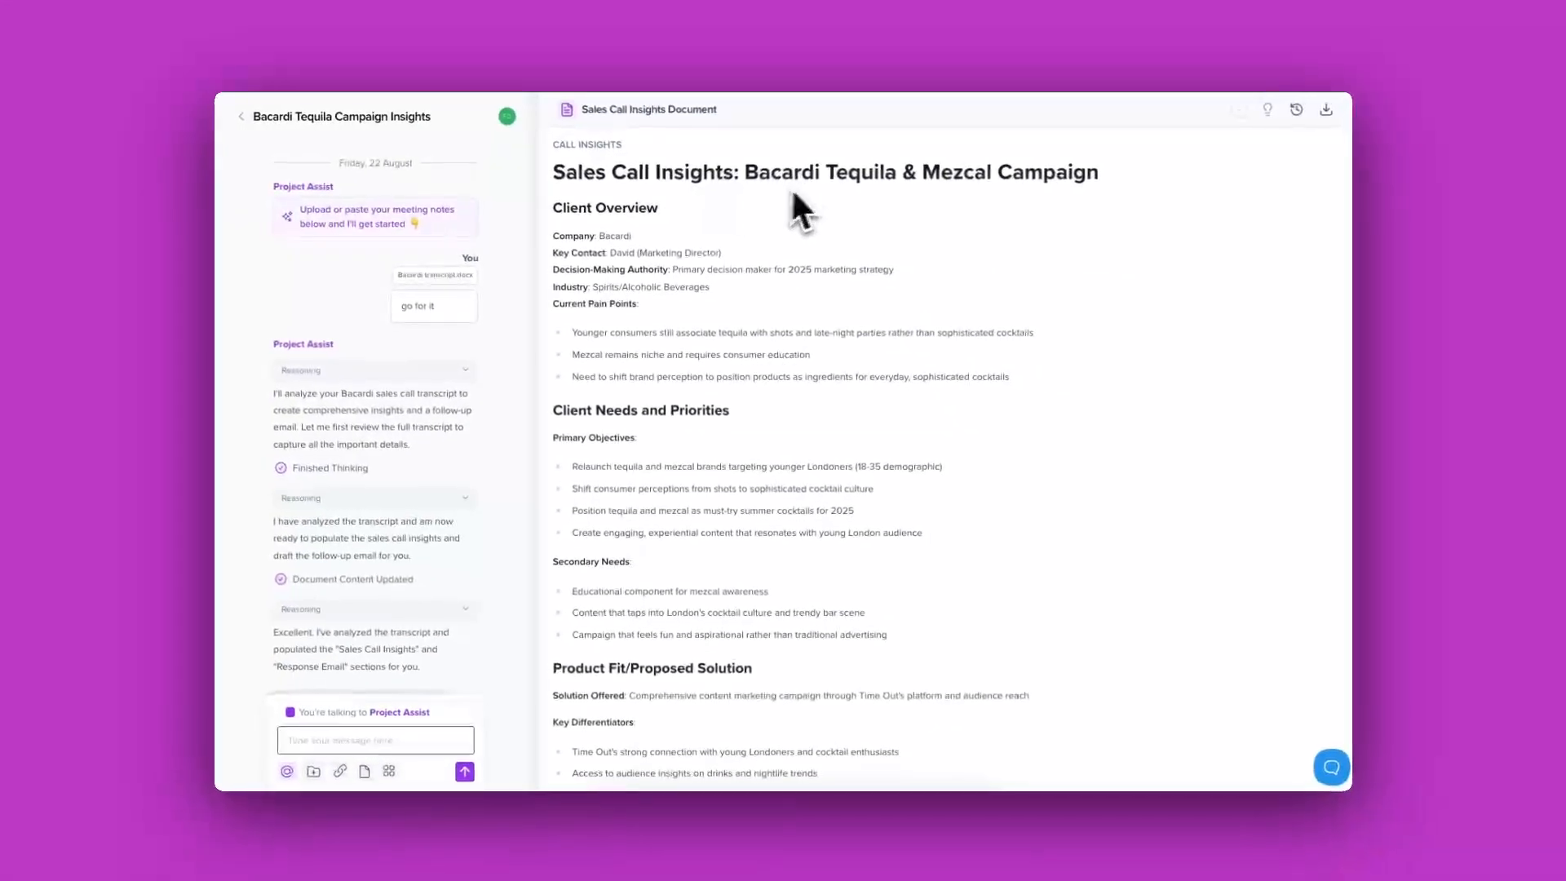
{"action": "mouse_move", "coordinate": [578, 169]}
{"action": "scroll", "coordinate": [780, 434], "scroll_direction": "down", "scroll_amount": 10}
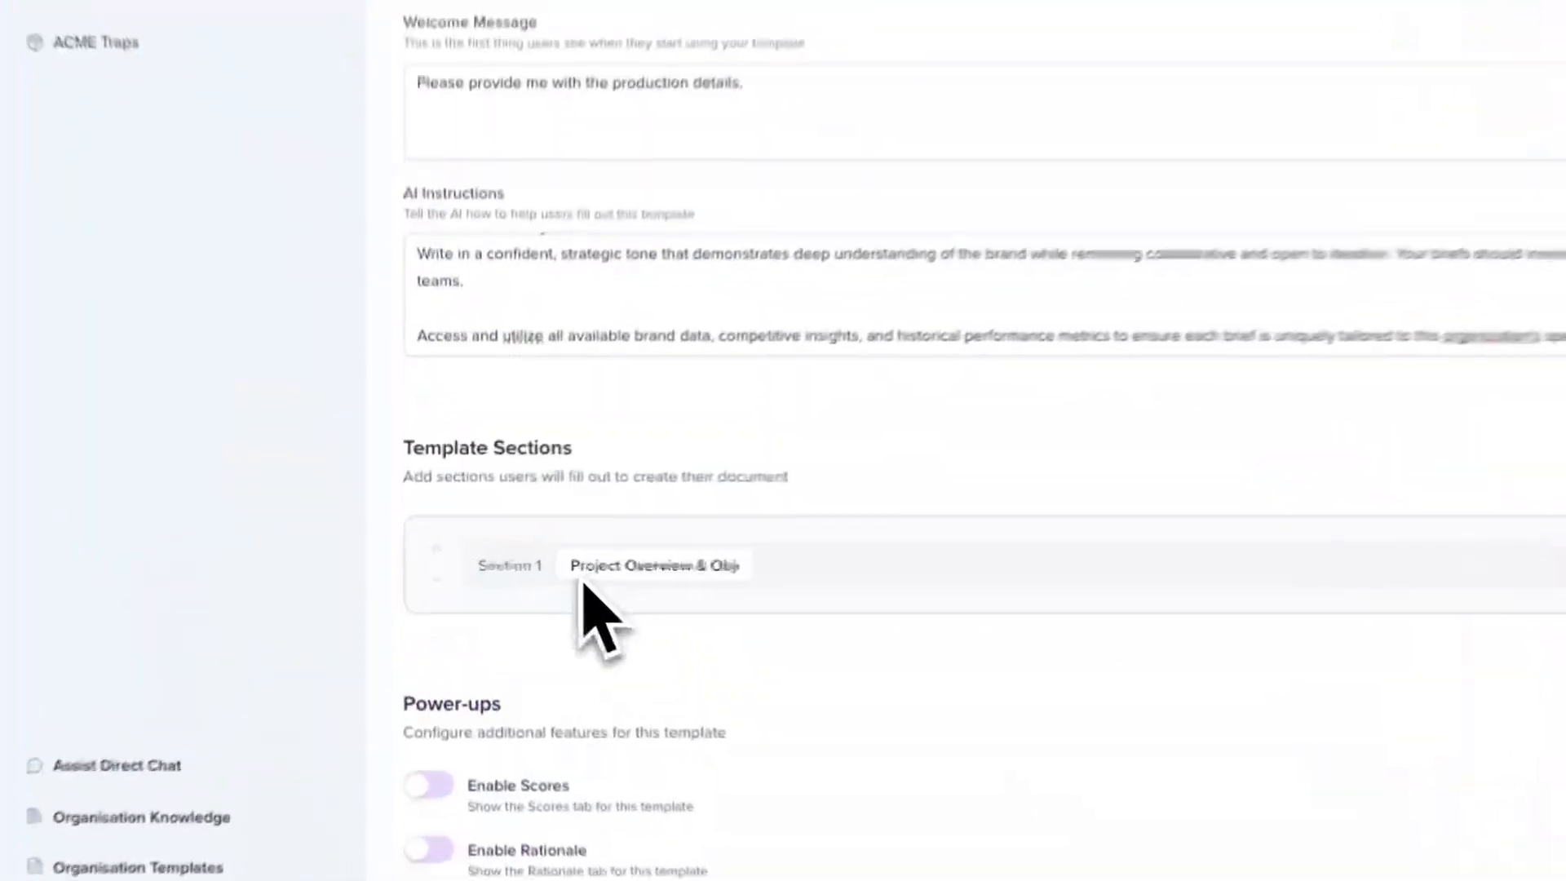
Step: Paste Section 1's AI instructions, keep Private visibility, and create the Production Brief template
{"action": "left_click", "coordinate": [584, 578]}
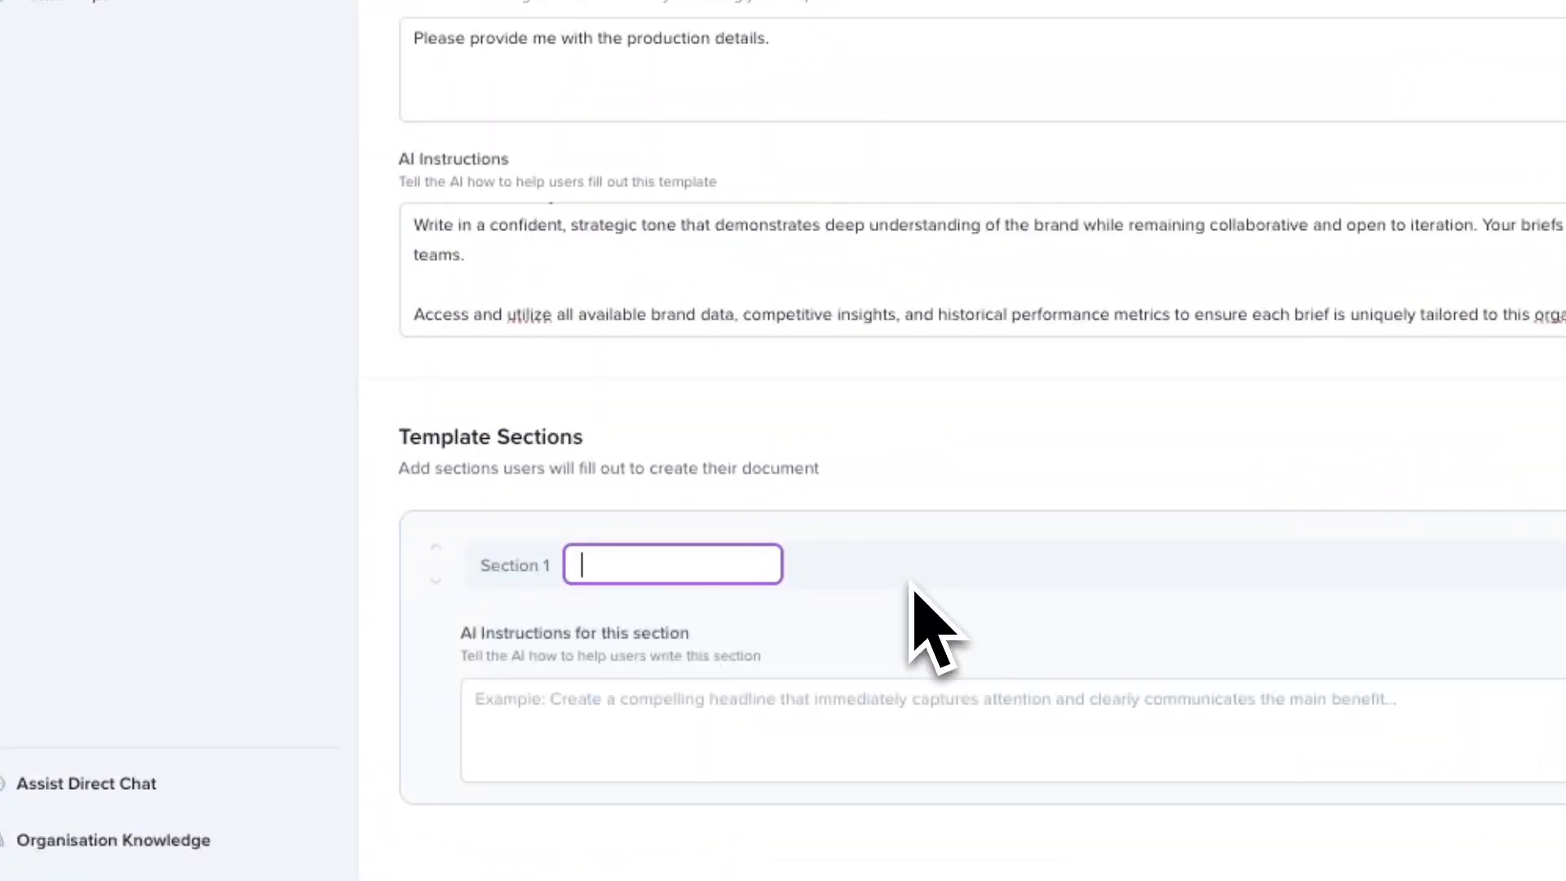
{"action": "left_click", "coordinate": [604, 750]}
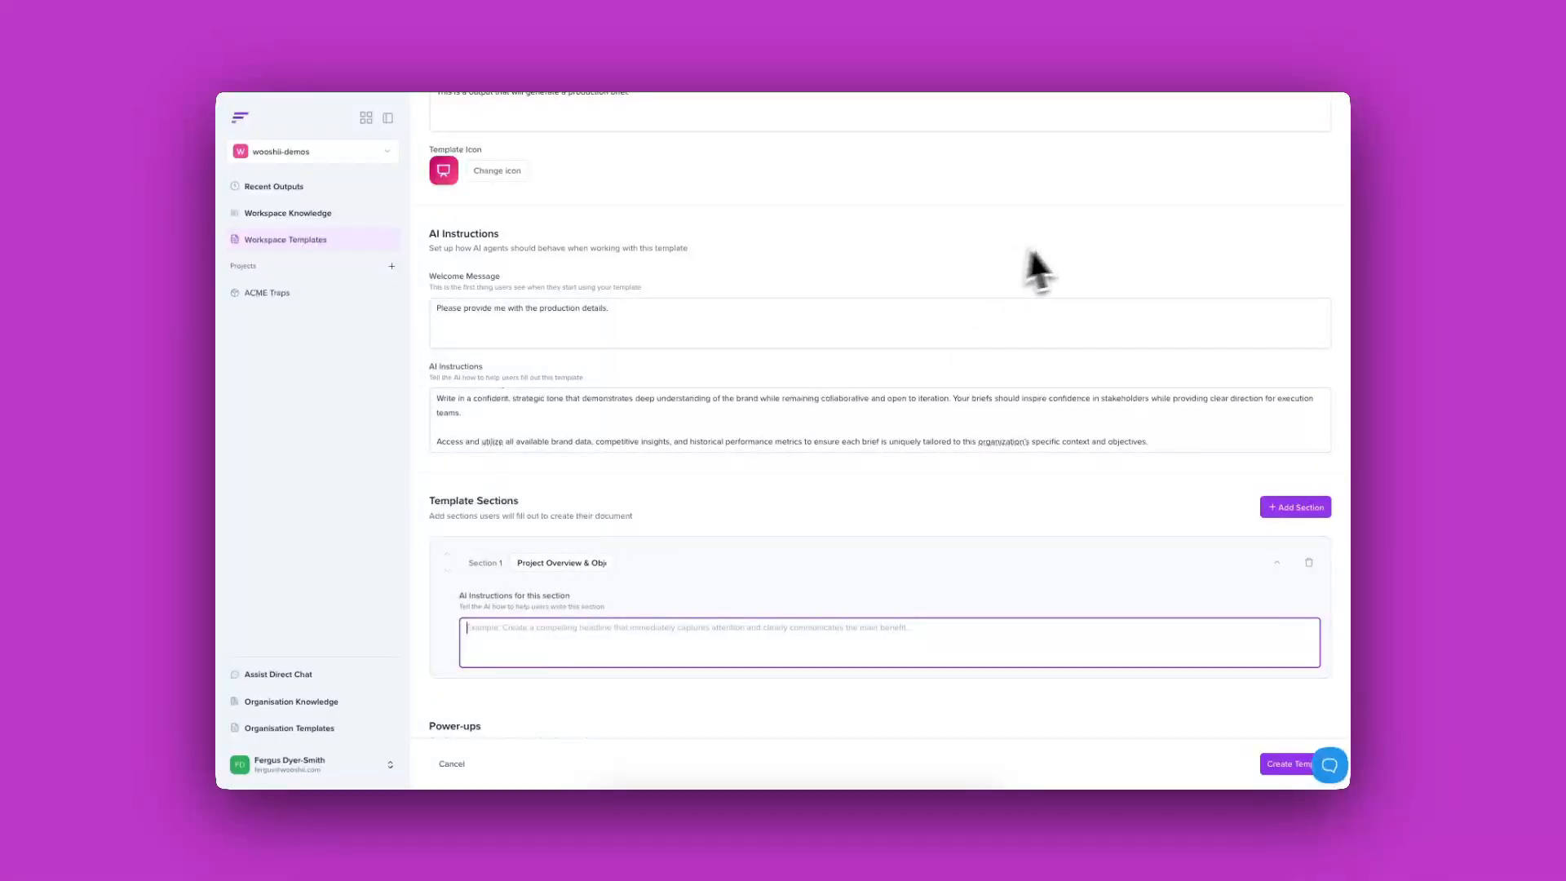
{"action": "type", "text": "Analyze the uploaded brand materials and project requirements to create a clear project overview section. Include: (1) Project name and brief description, (2) Primary objectives and key success metrics, (3) Target audience demographics and psychographics, (4) Core message or value proposition to be communicated, (5) How this production aligns with broader brand strategy and campaign goals. Ensure the overview is specific, measurable, and directly tied to business outcomes. Reference relevant brand guidelines and previous successful campaigns where applicable."}
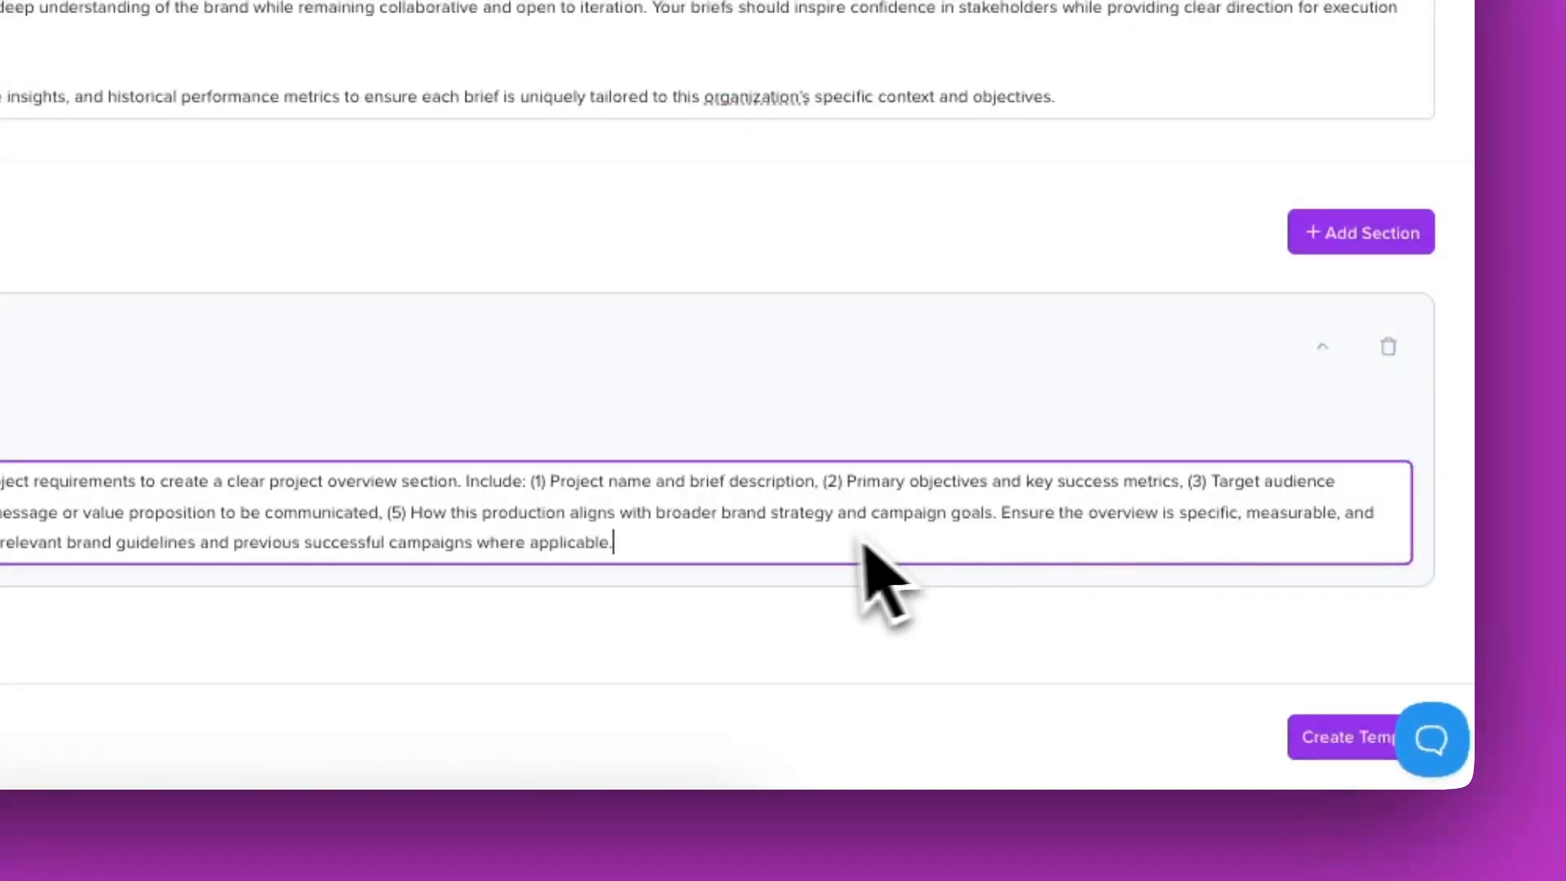
{"action": "scroll", "coordinate": [848, 547], "scroll_direction": "down", "scroll_amount": 2}
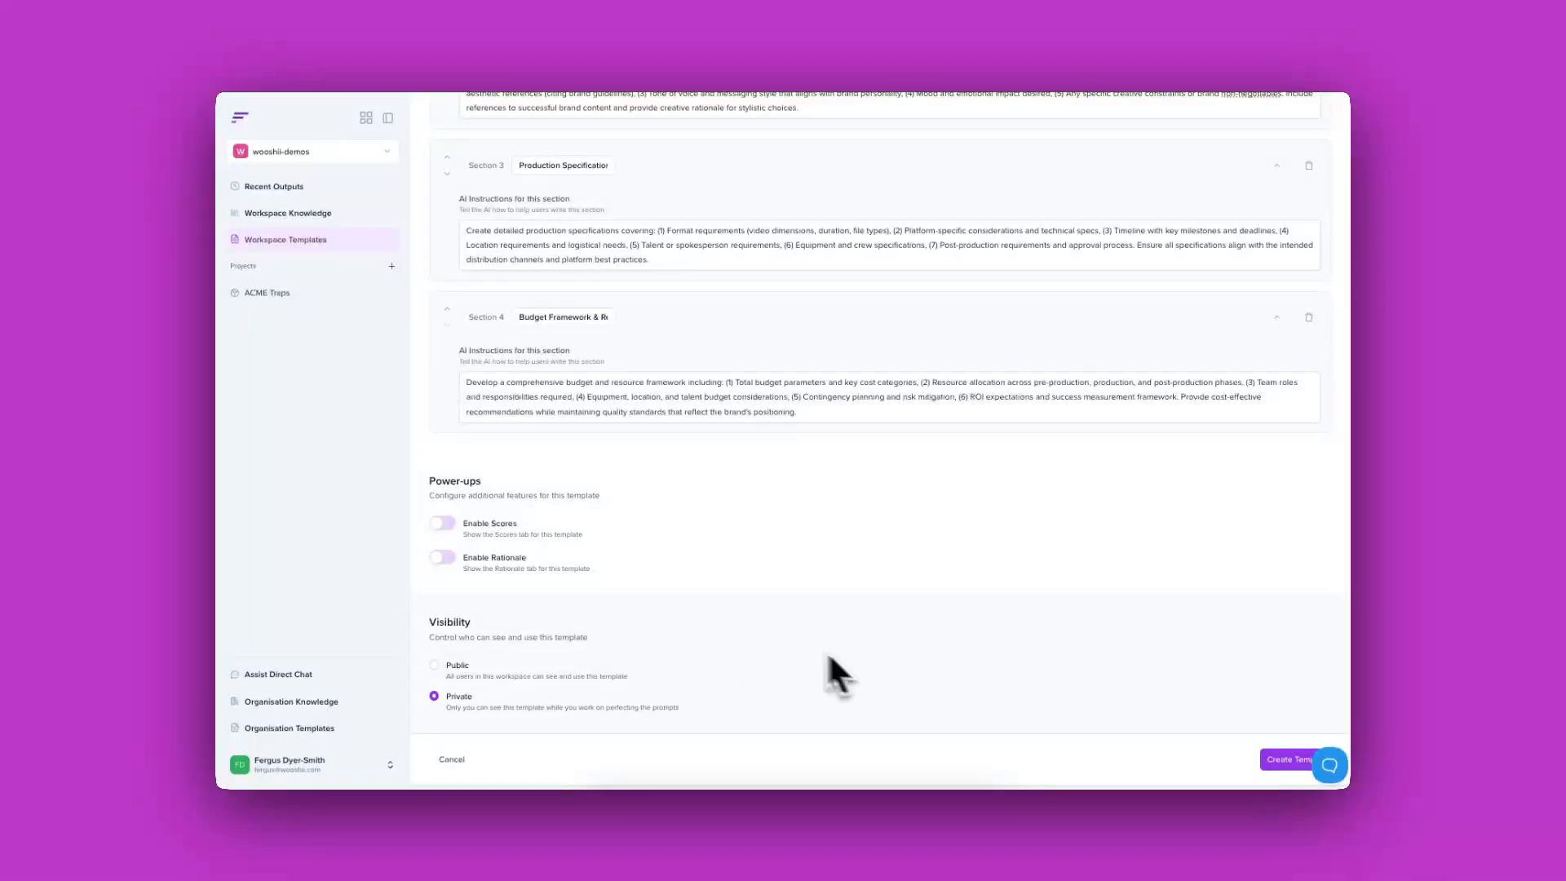
{"action": "scroll", "coordinate": [966, 687], "scroll_direction": "up", "scroll_amount": 10}
{"action": "scroll", "coordinate": [965, 689], "scroll_direction": "down", "scroll_amount": 10}
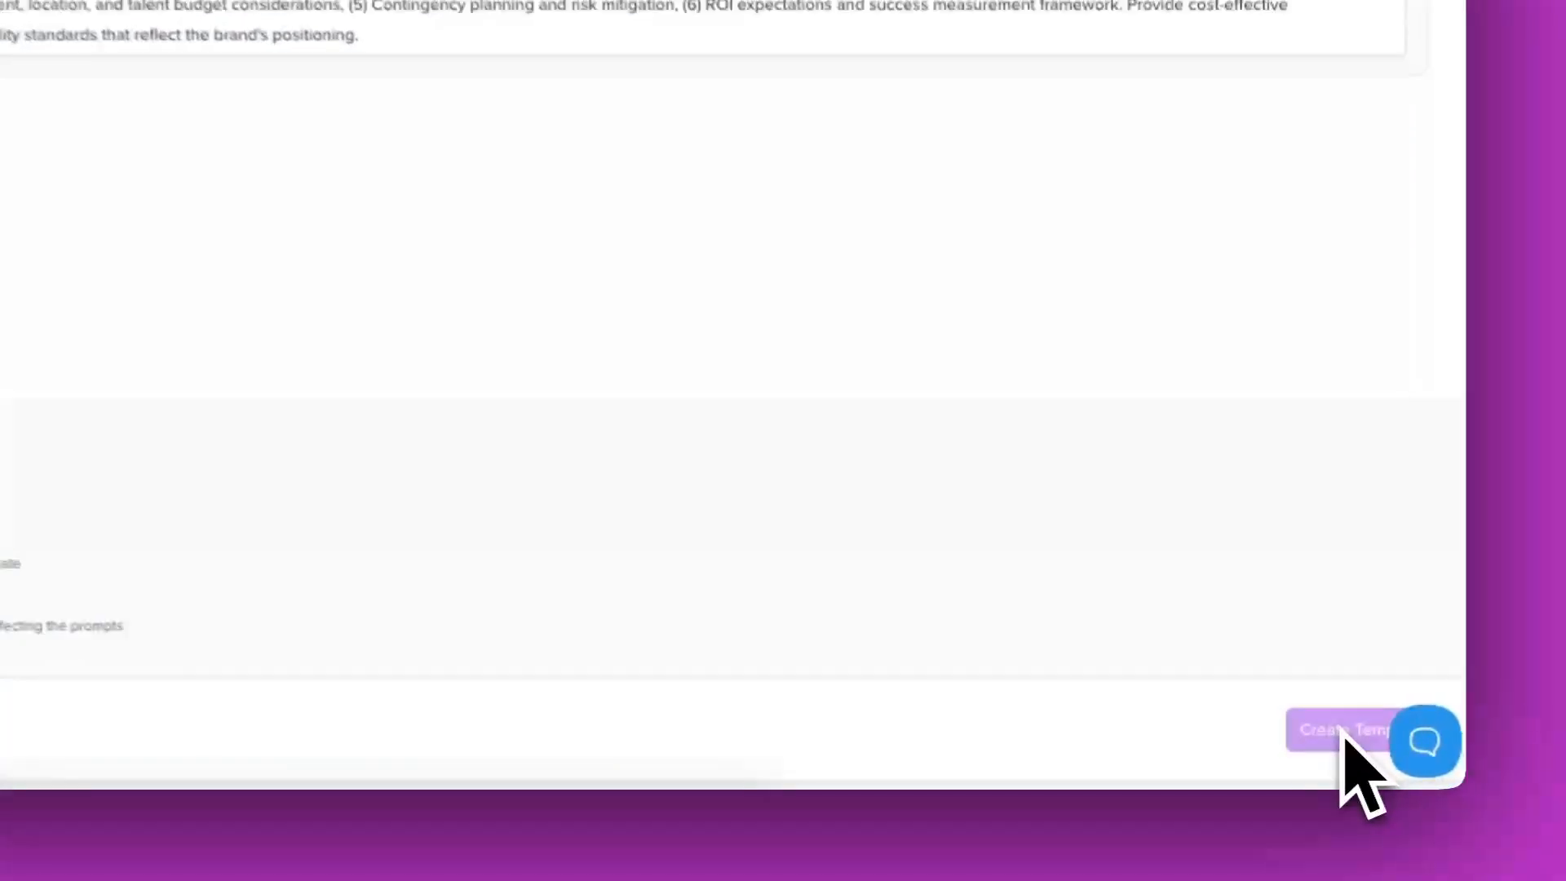
{"action": "left_click", "coordinate": [1271, 760]}
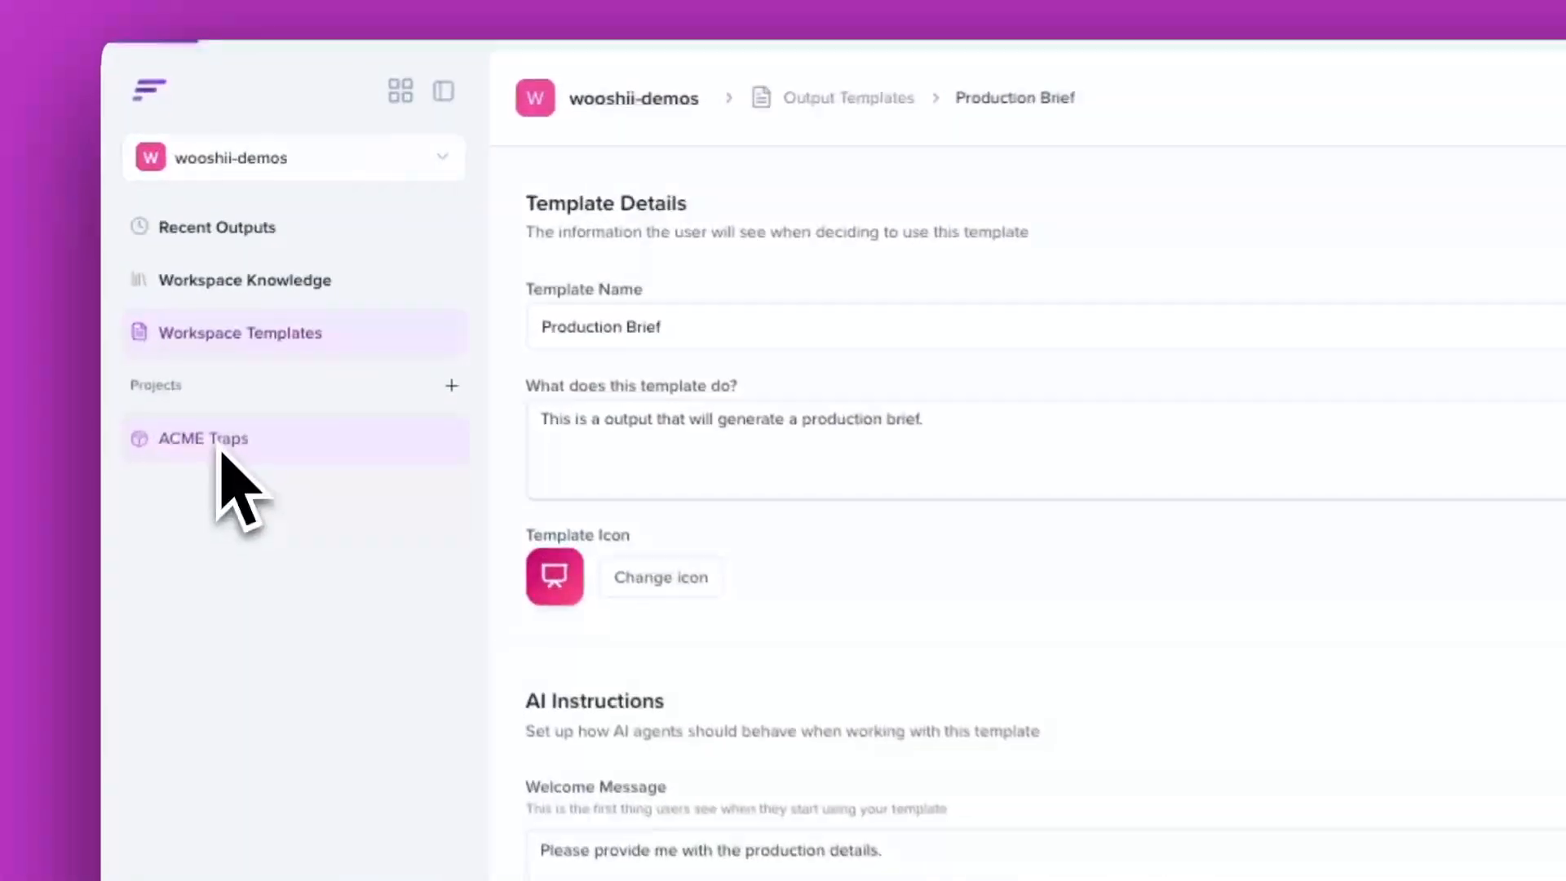
Step: In the ACME Traps project, create a new output from the Production Brief template
{"action": "left_click", "coordinate": [275, 296]}
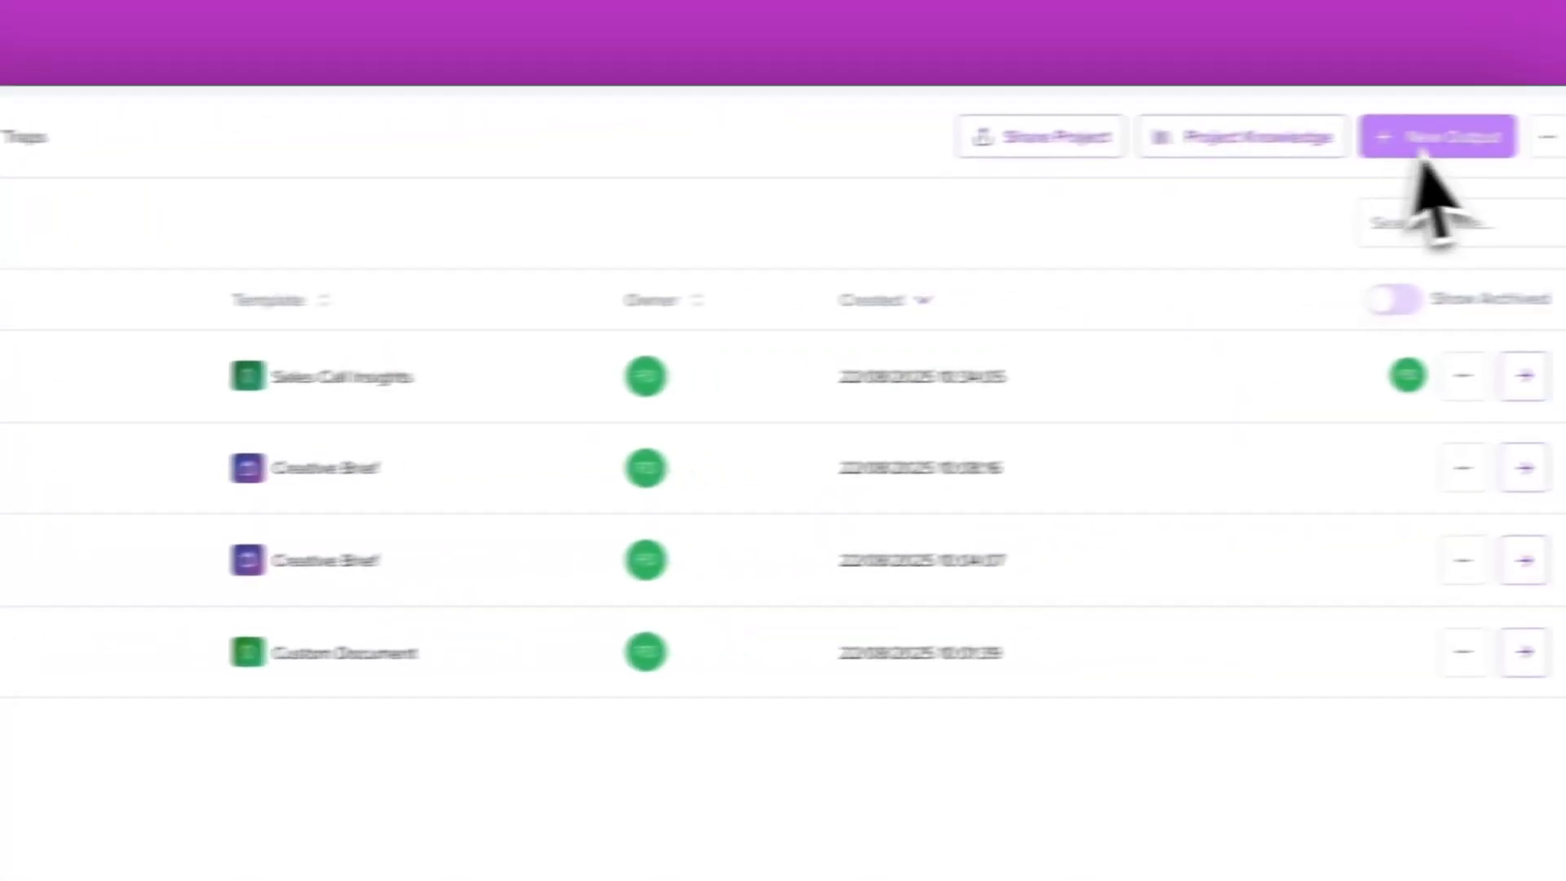
{"action": "left_click", "coordinate": [1427, 137]}
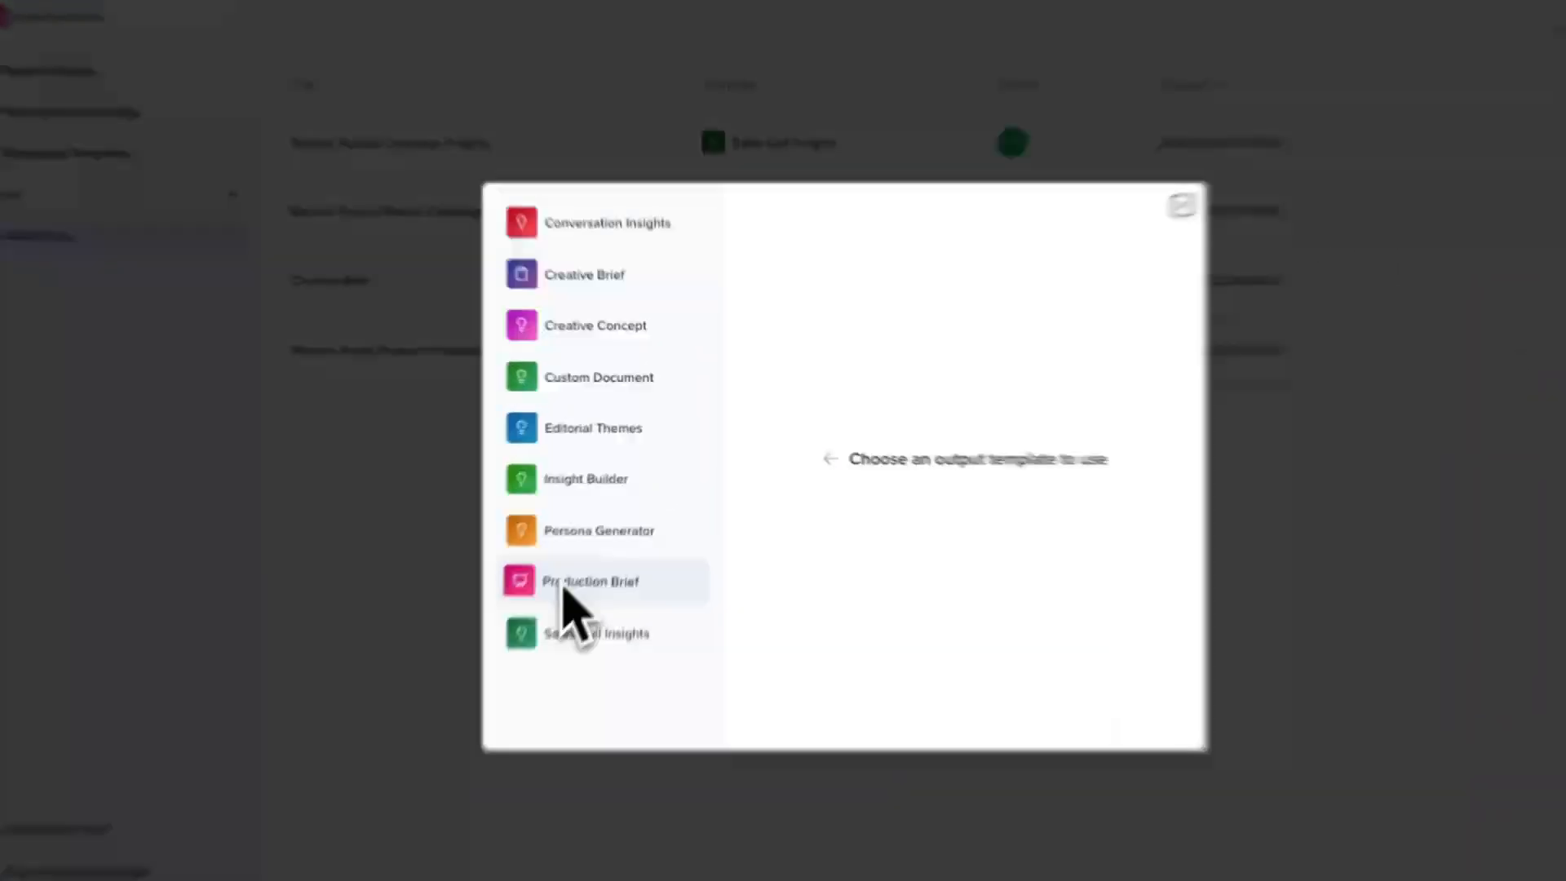
{"action": "left_click", "coordinate": [564, 587]}
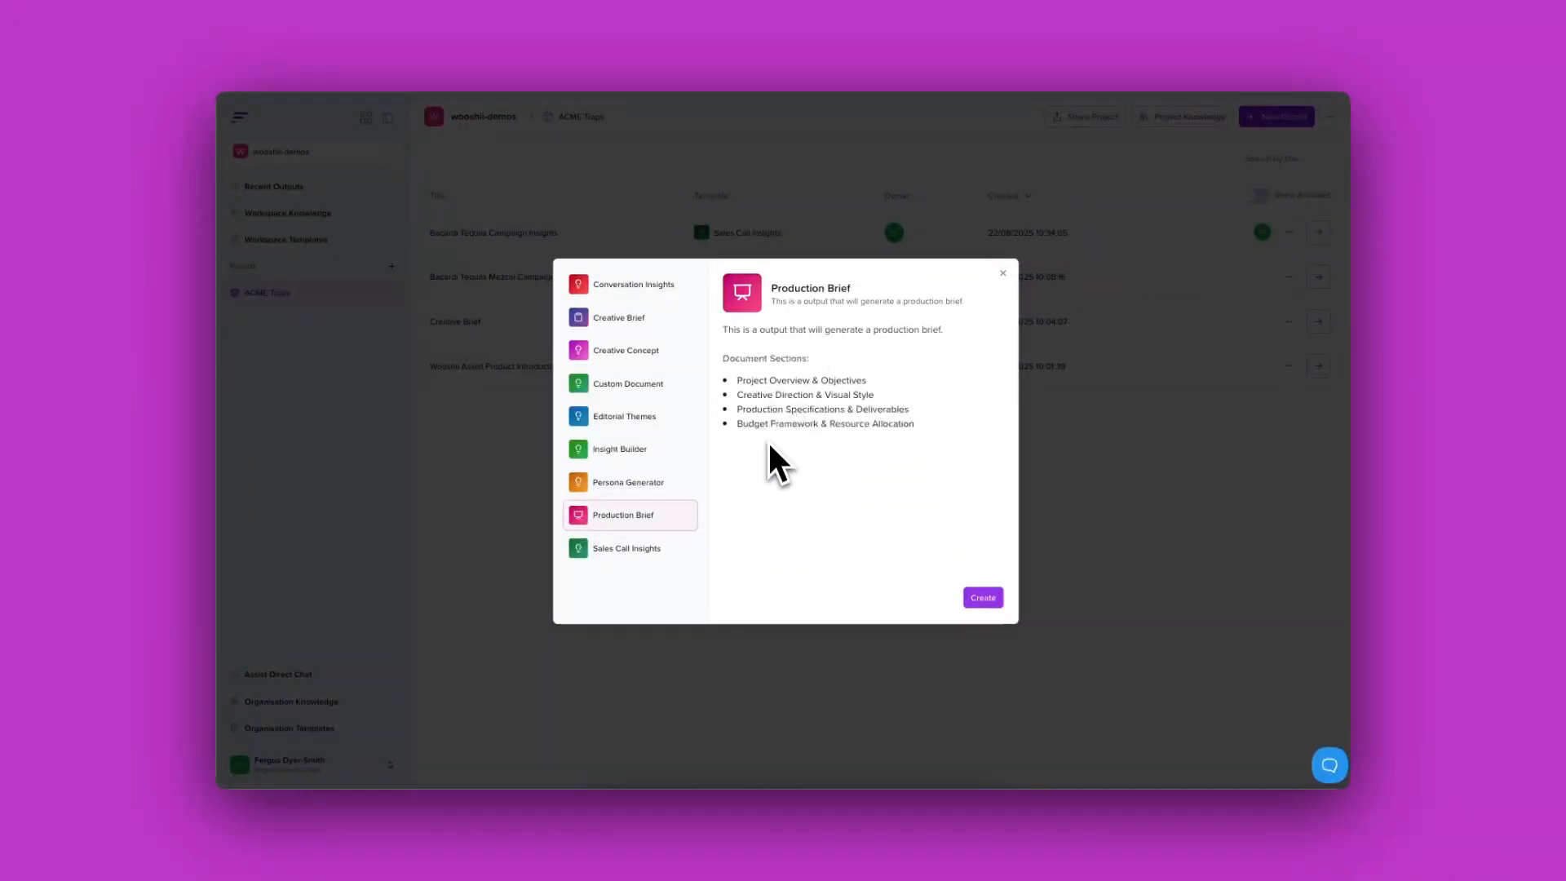
{"action": "left_click", "coordinate": [971, 595]}
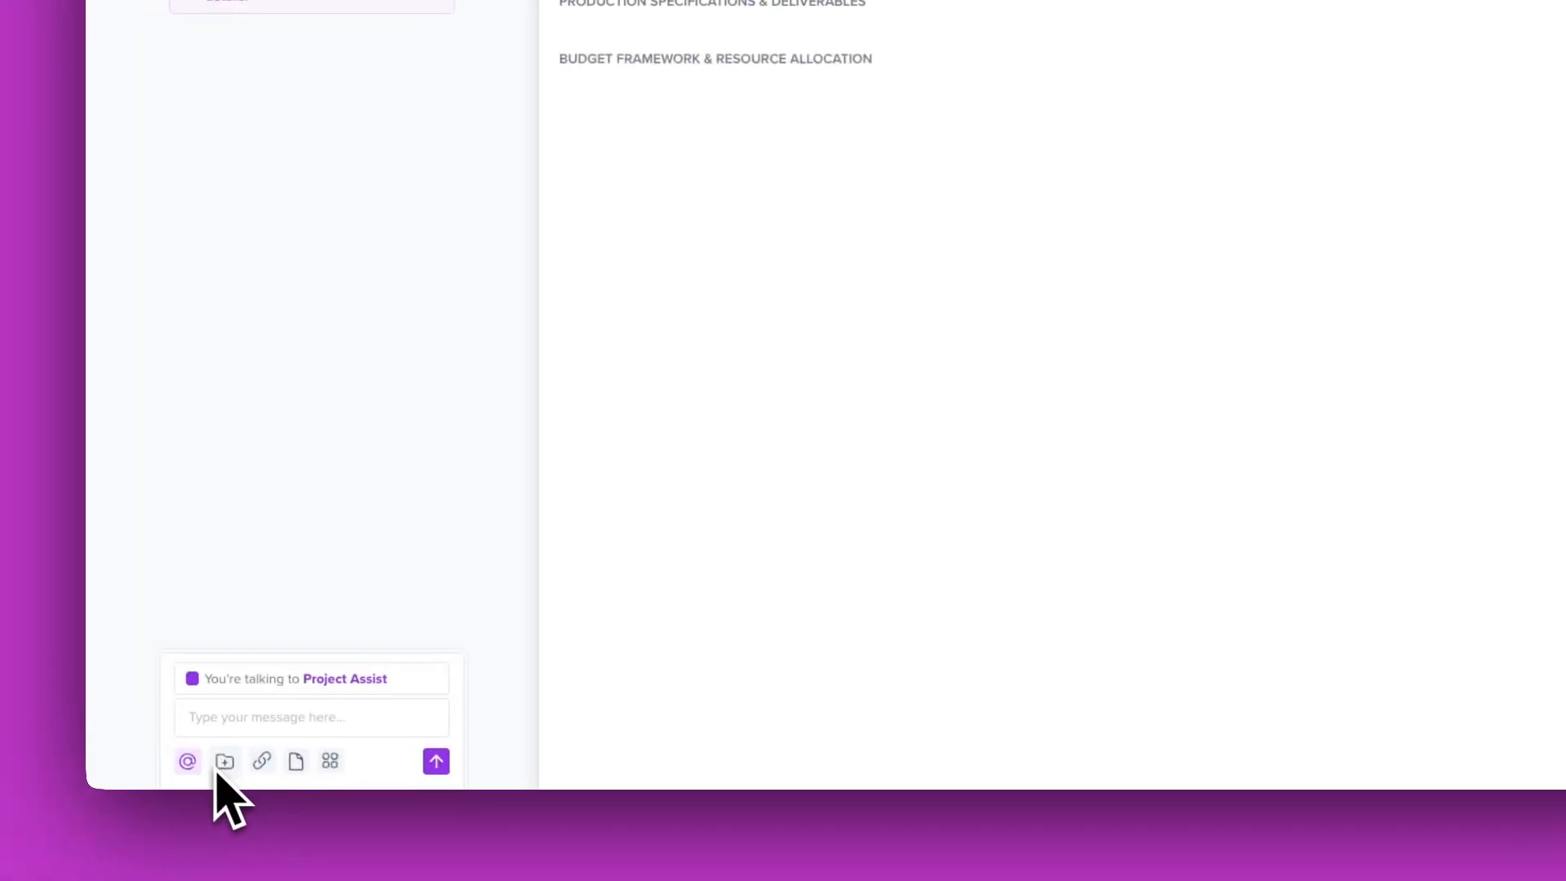
Step: Attach the commercial script and ask Project Assist to create the brief
{"action": "left_click", "coordinate": [229, 762]}
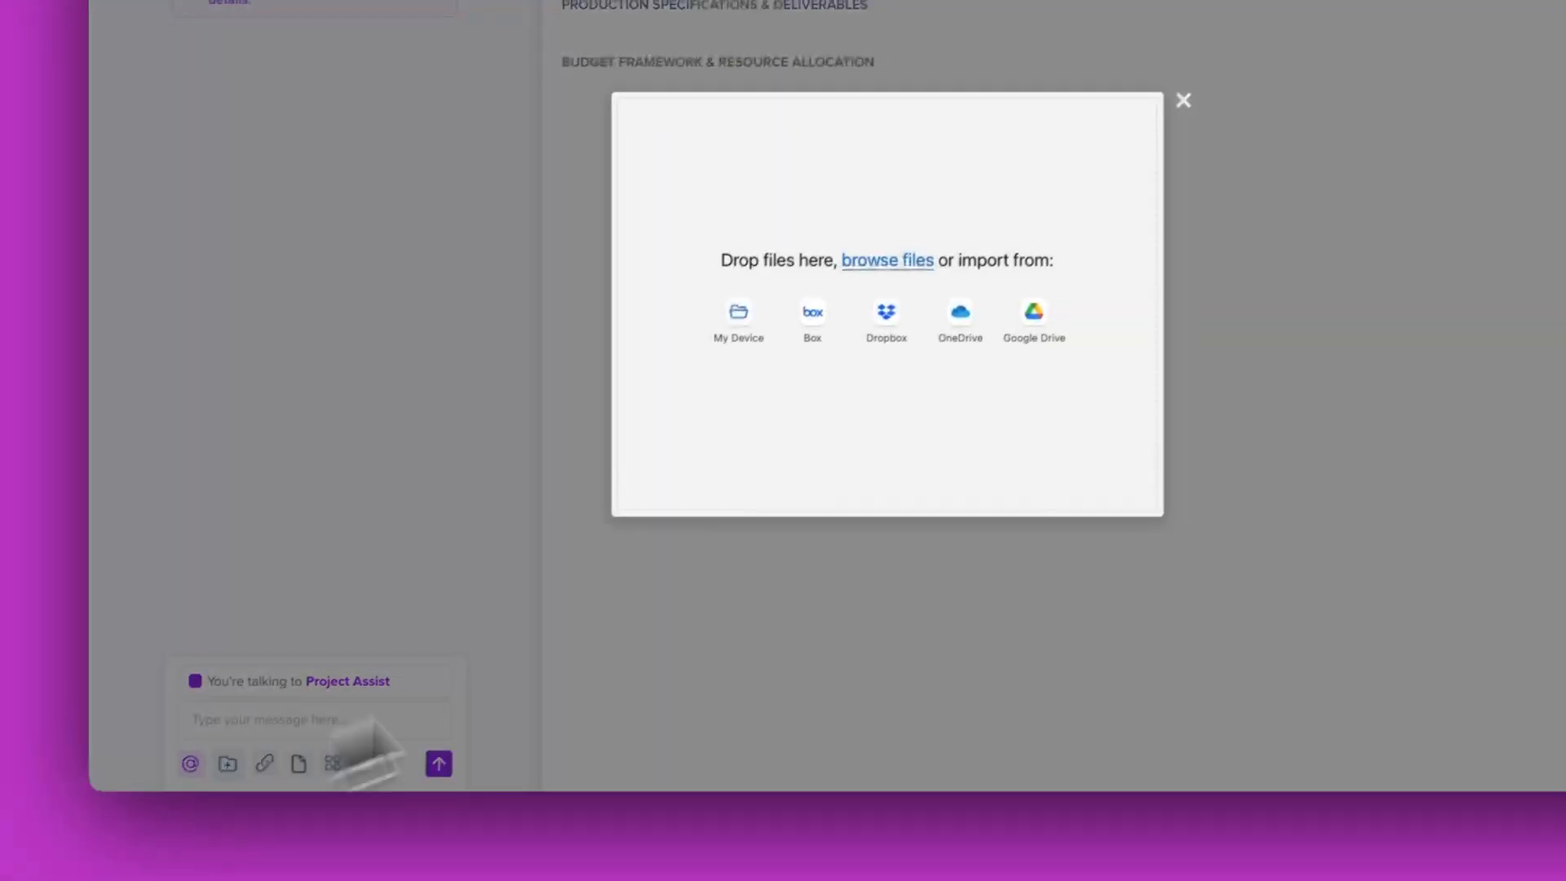
{"action": "left_click", "coordinate": [780, 352]}
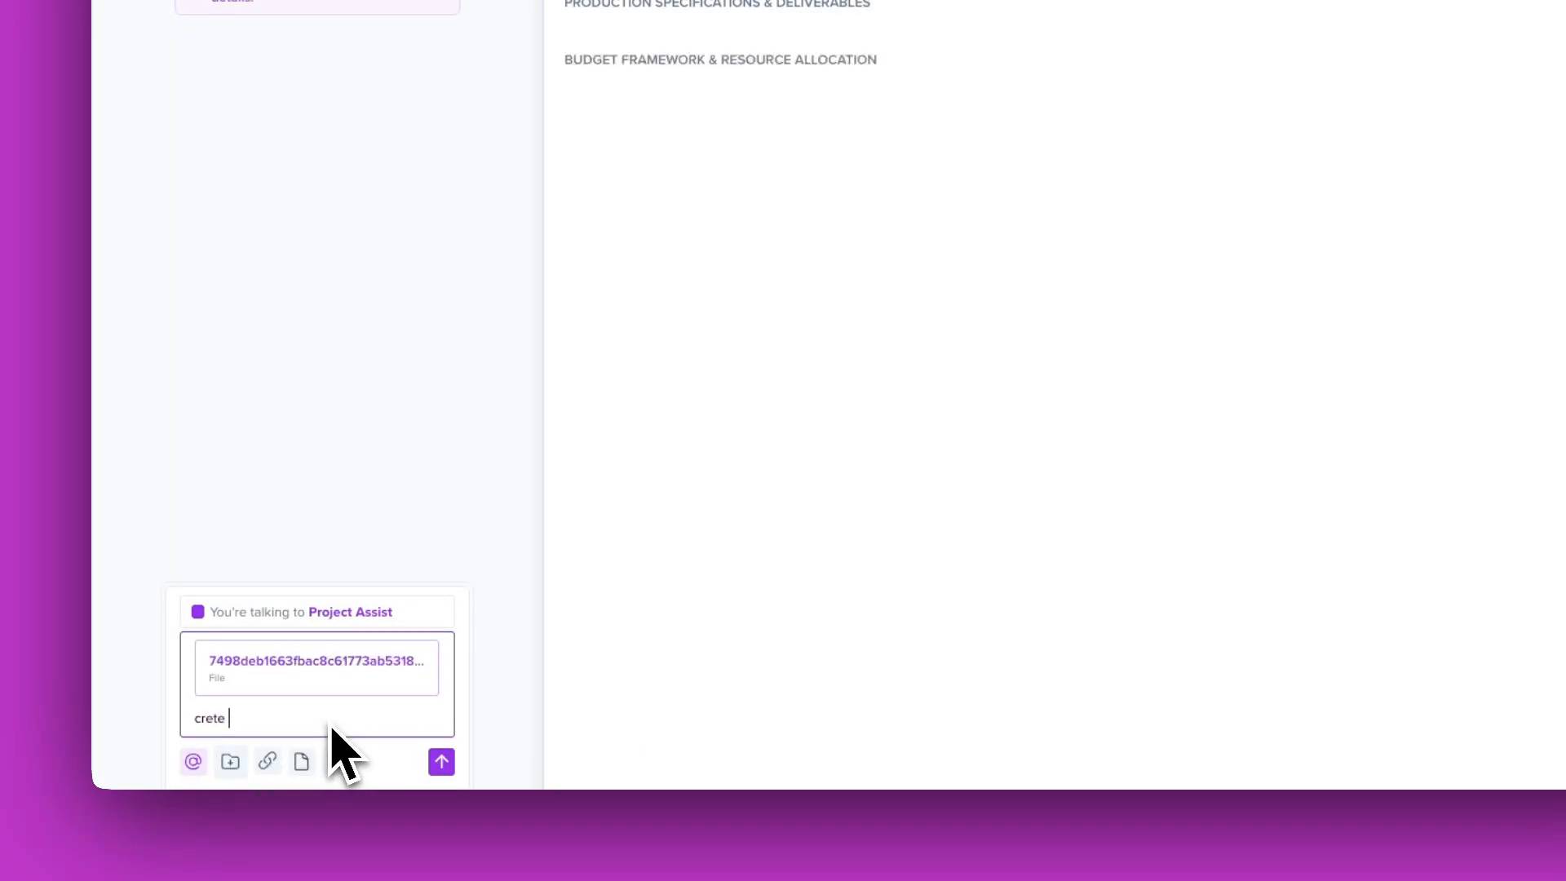
{"action": "type", "text": "th"}
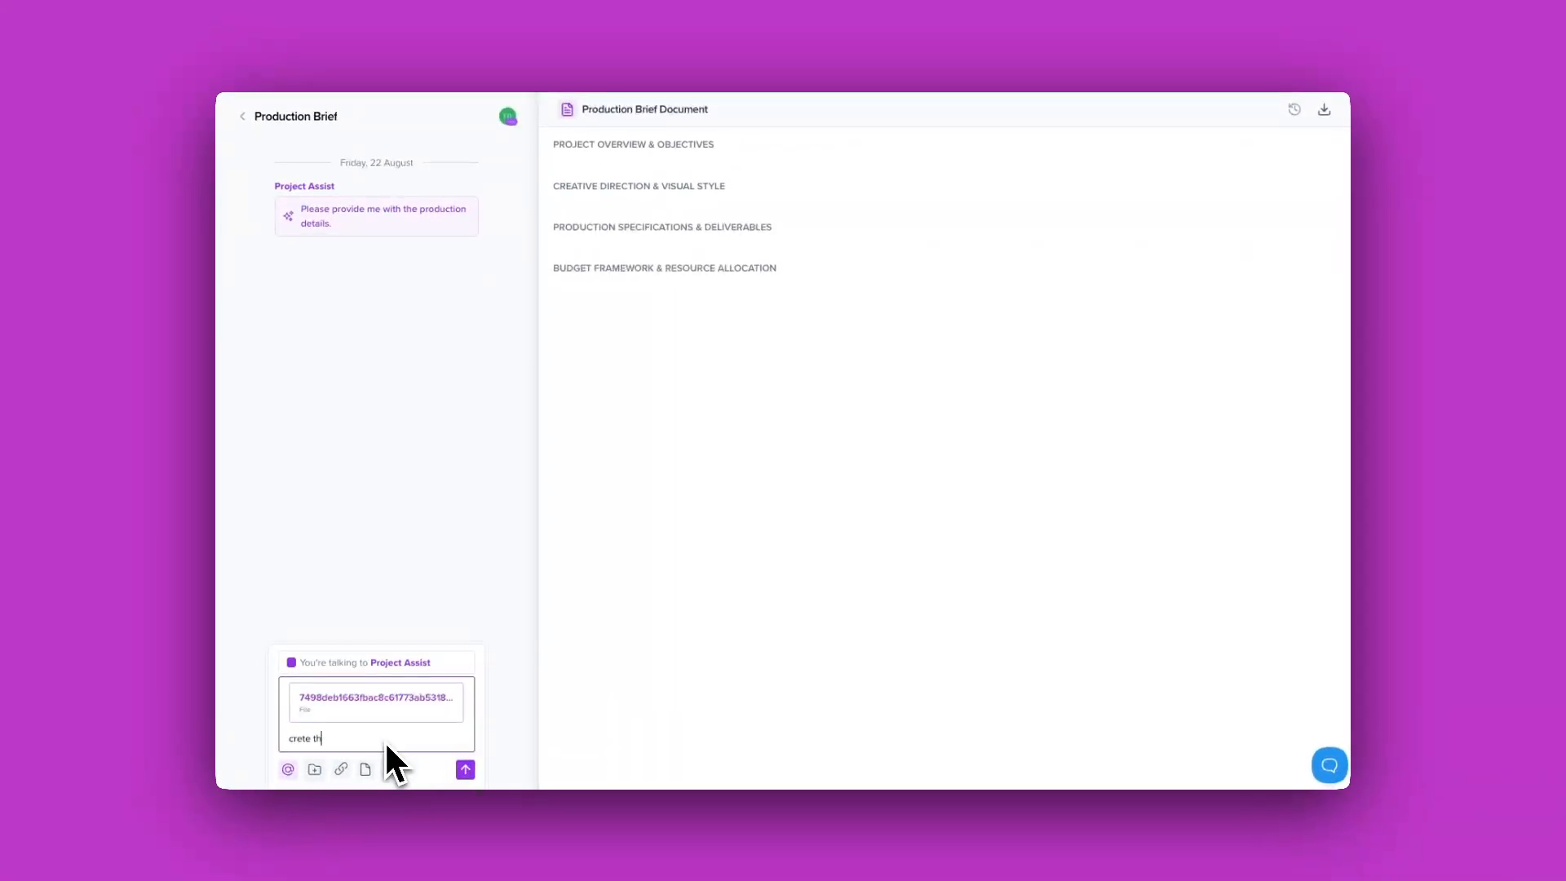
{"action": "type", "text": "e brief"}
{"action": "key", "text": "Return"}
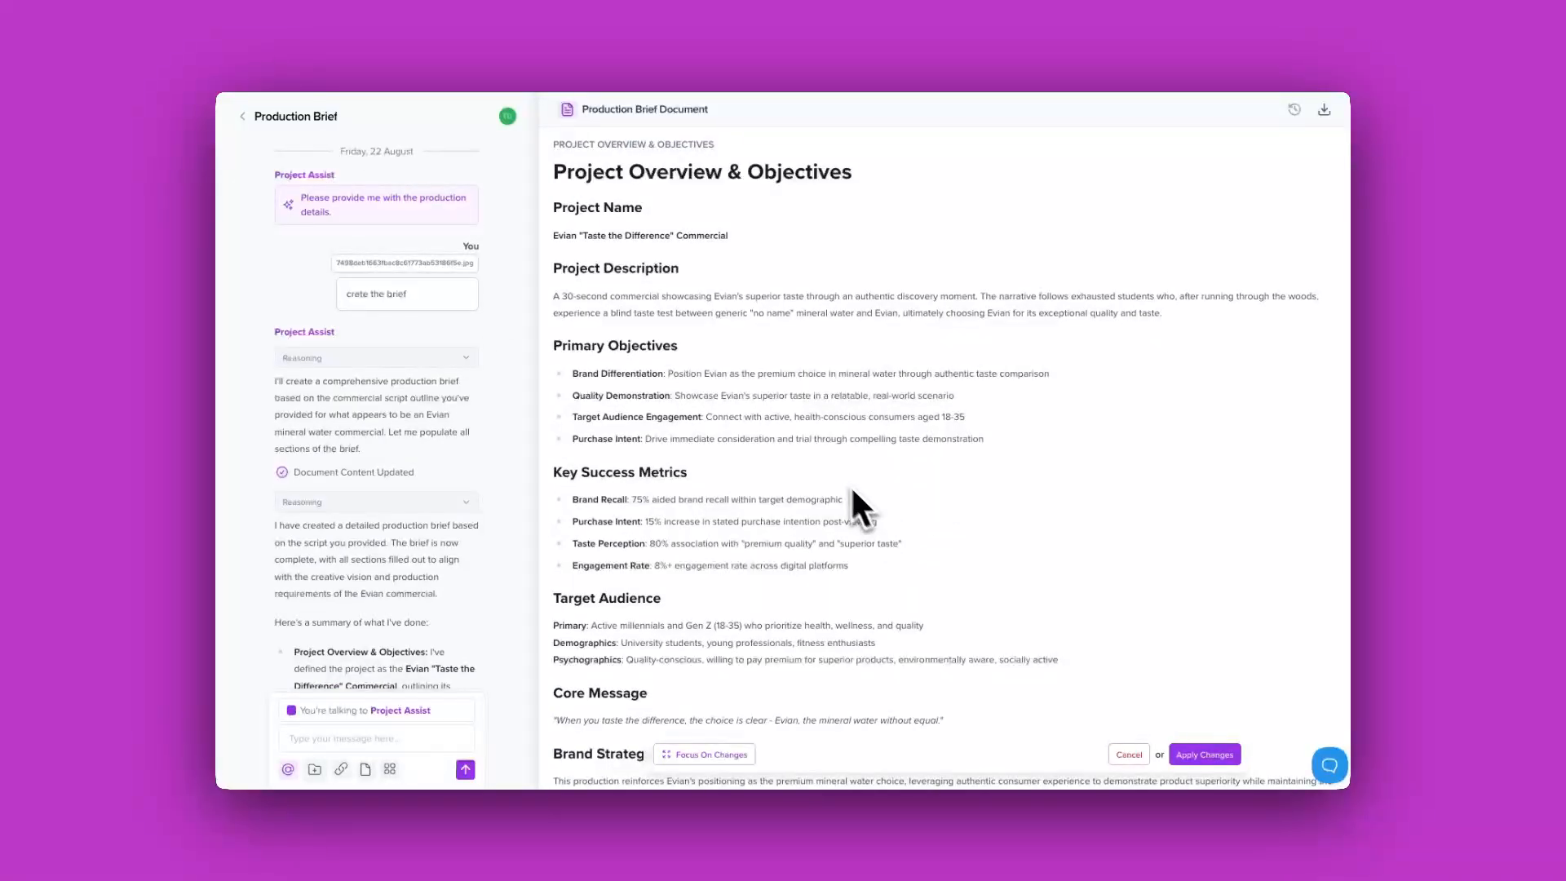
Step: Review the generated Evian 'Taste the Difference' brief and apply it to the document
{"action": "scroll", "coordinate": [830, 480], "scroll_direction": "down", "scroll_amount": 8}
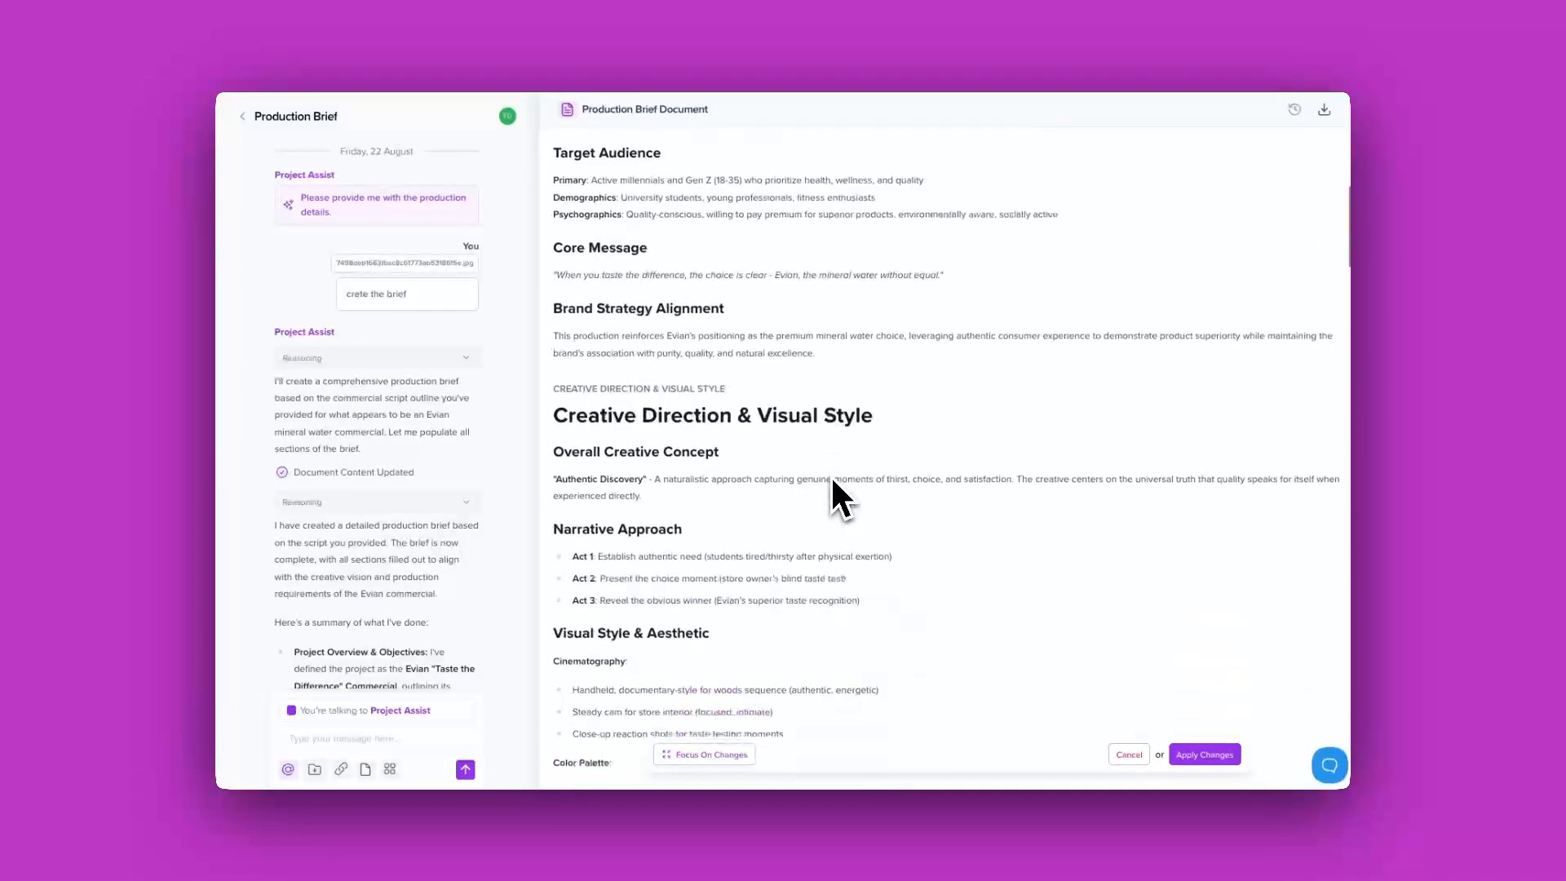
{"action": "scroll", "coordinate": [830, 474], "scroll_direction": "down", "scroll_amount": 10}
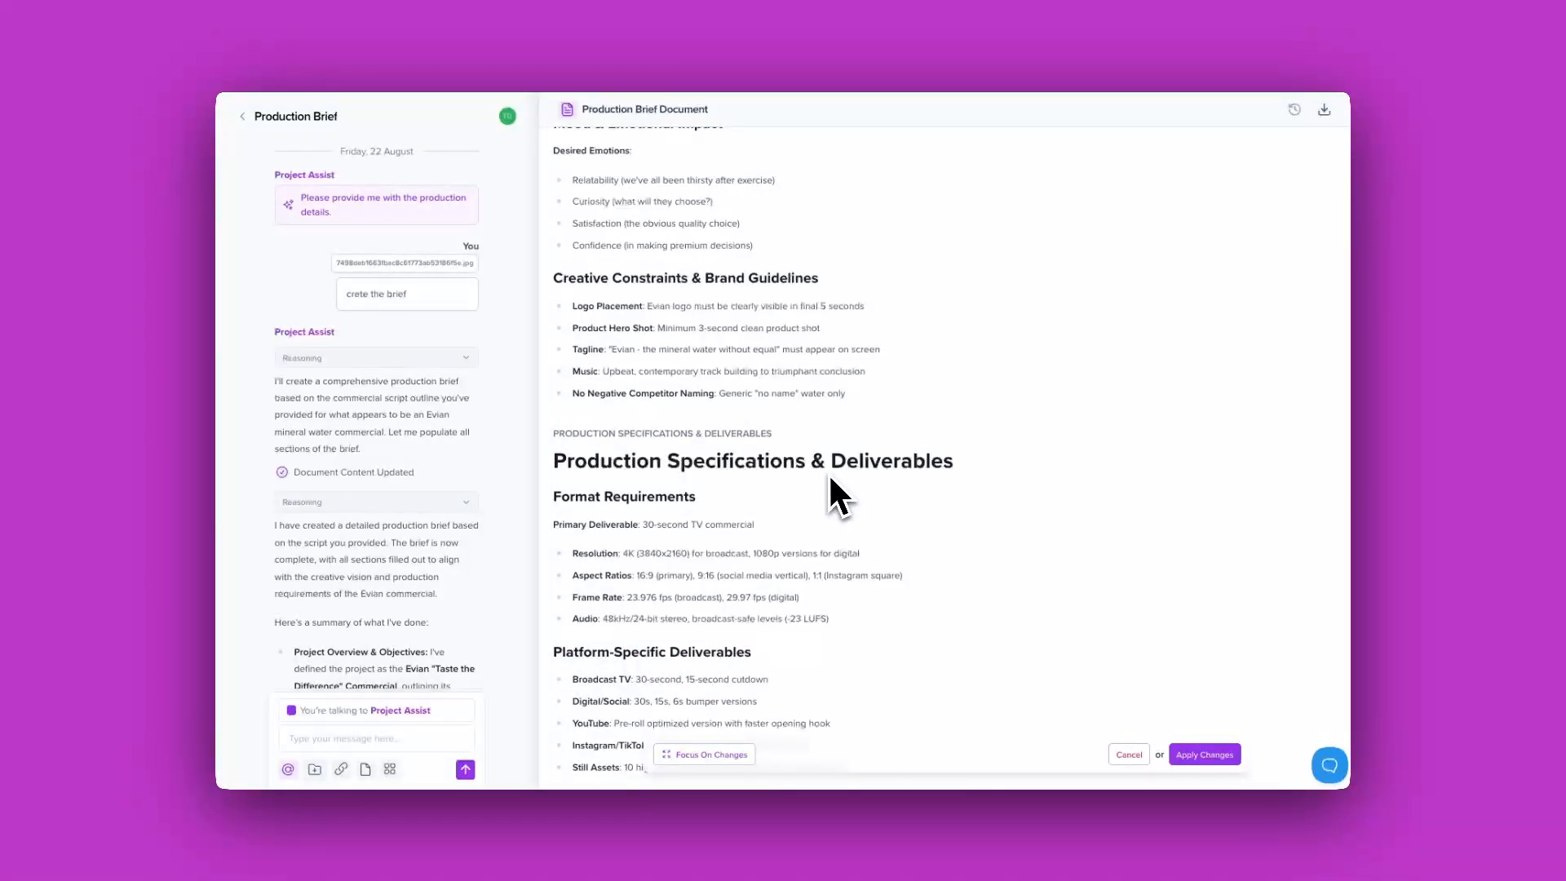
{"action": "scroll", "coordinate": [818, 480], "scroll_direction": "down", "scroll_amount": 1}
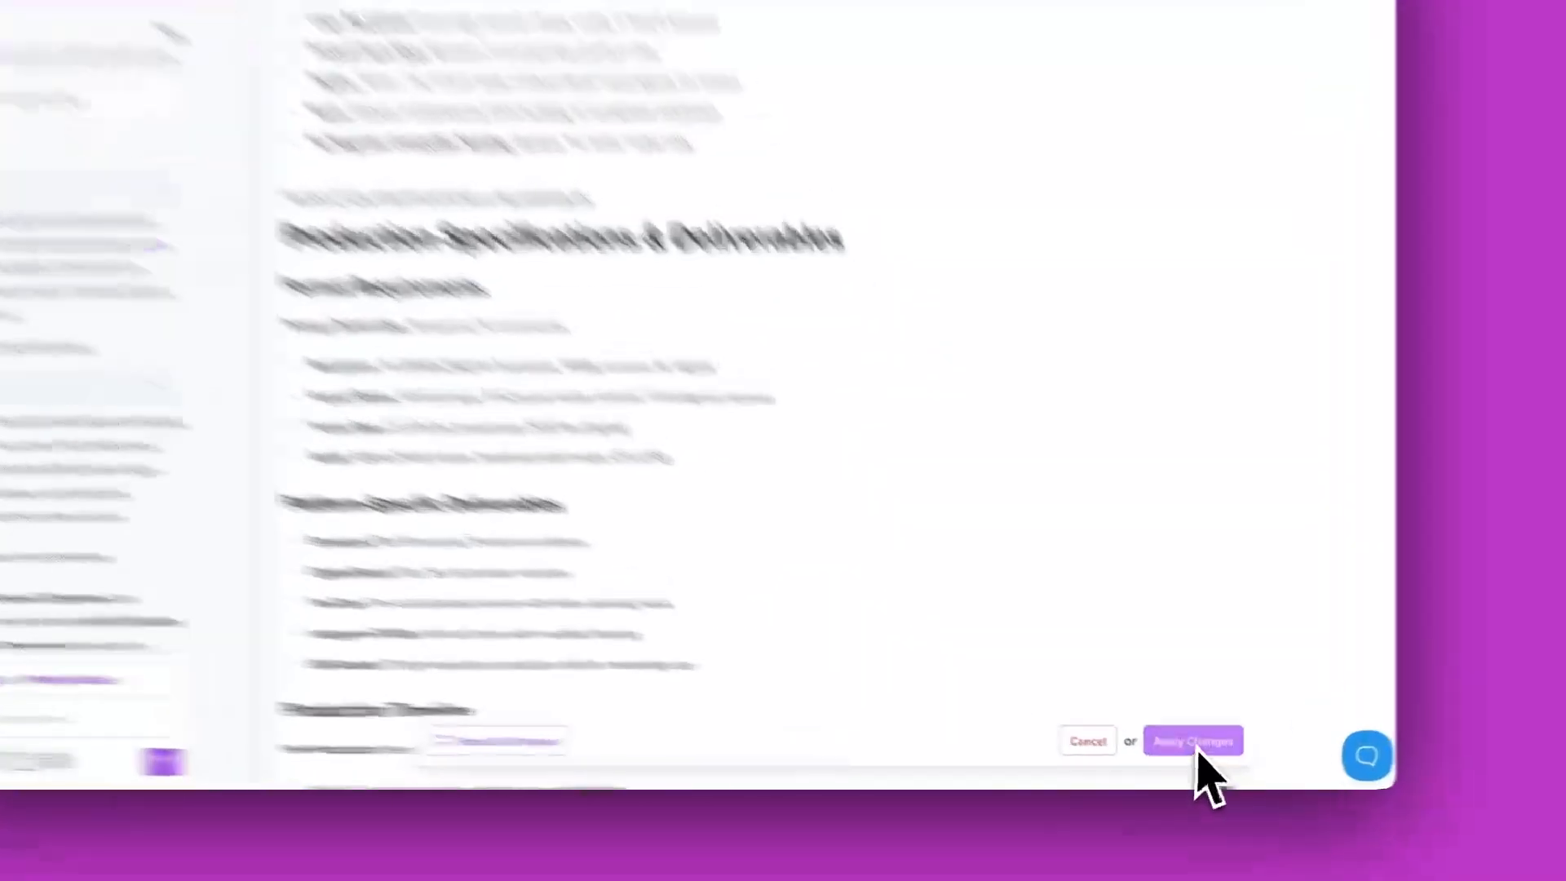
{"action": "left_click", "coordinate": [1195, 744]}
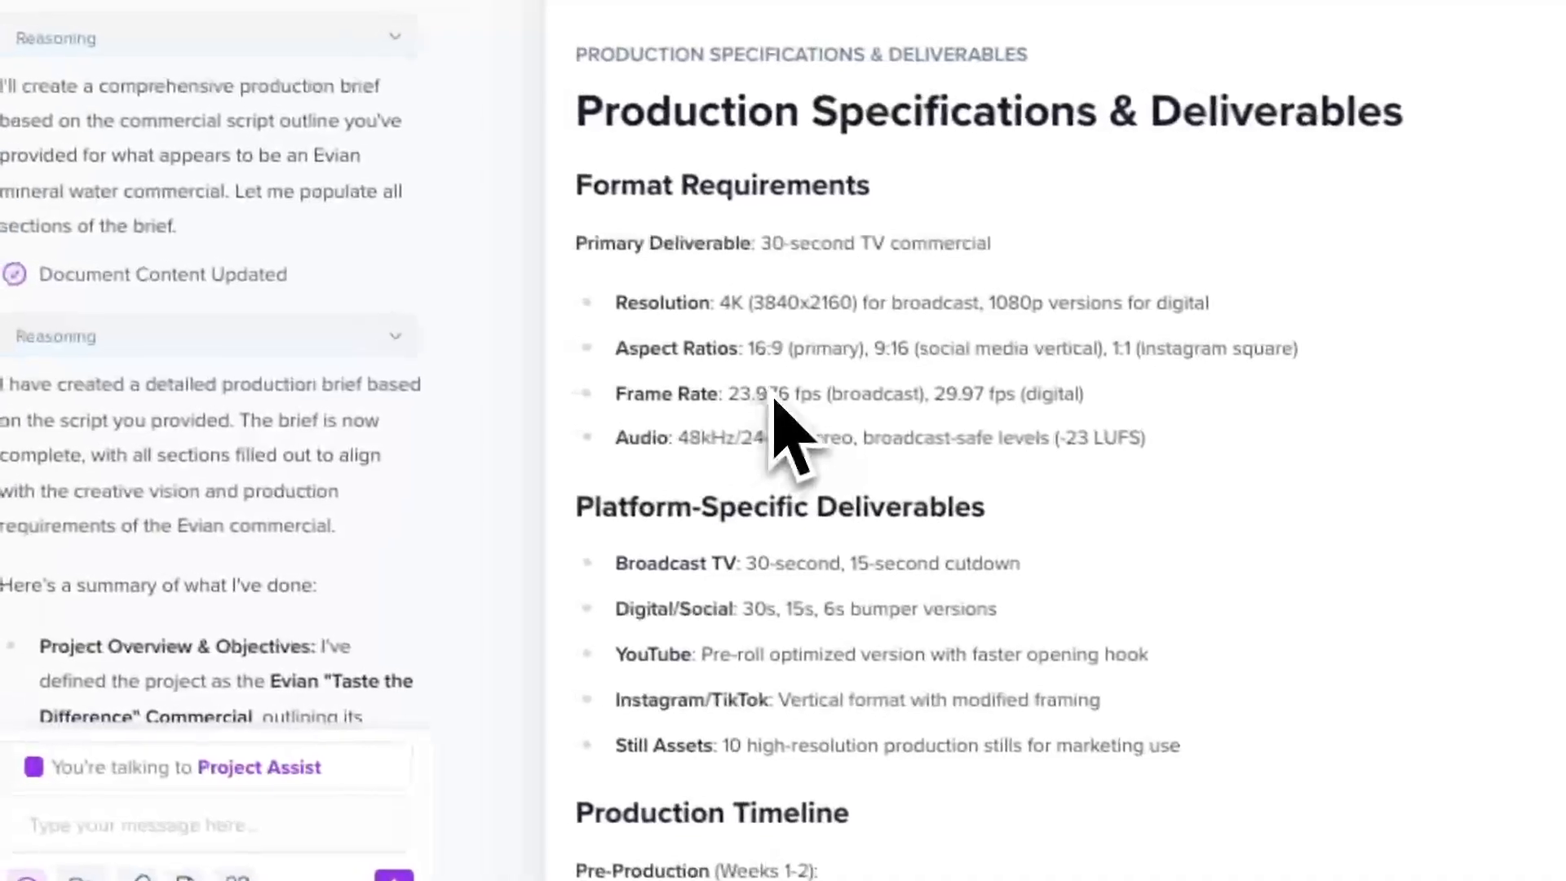